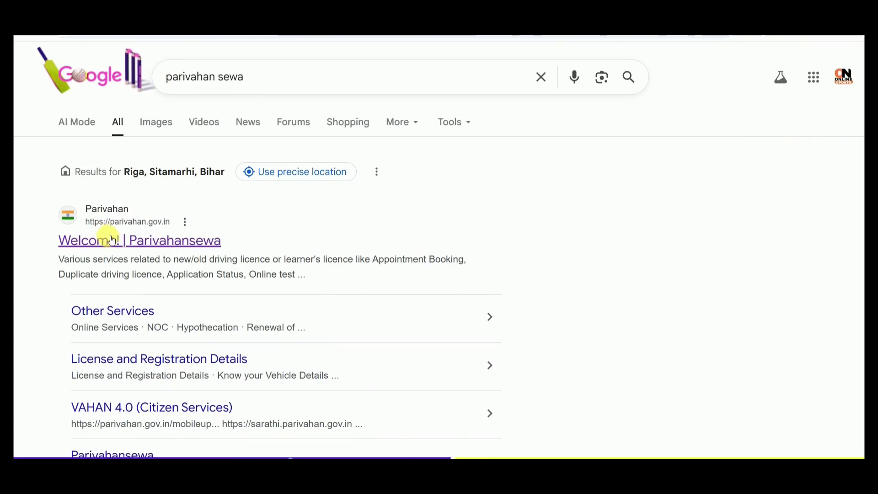
Step: Open the Parivahan Sewa site, dismiss its notice, and enter the Drivers/Learners License services
left_click(99, 247)
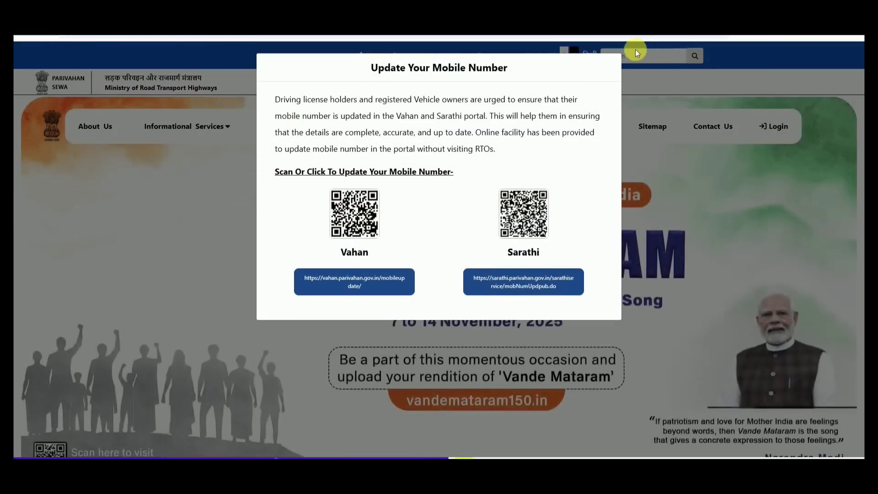
left_click(609, 68)
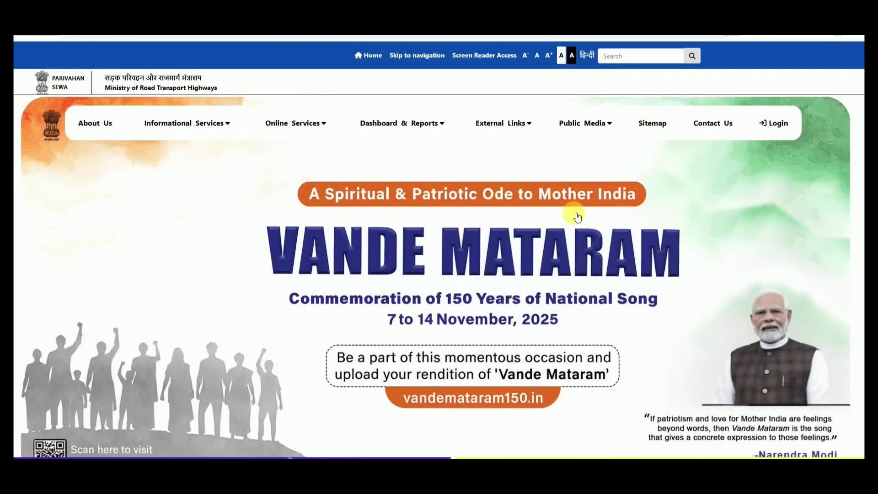
scroll(229, 226, "down", 5)
scroll(226, 212, "down", 3)
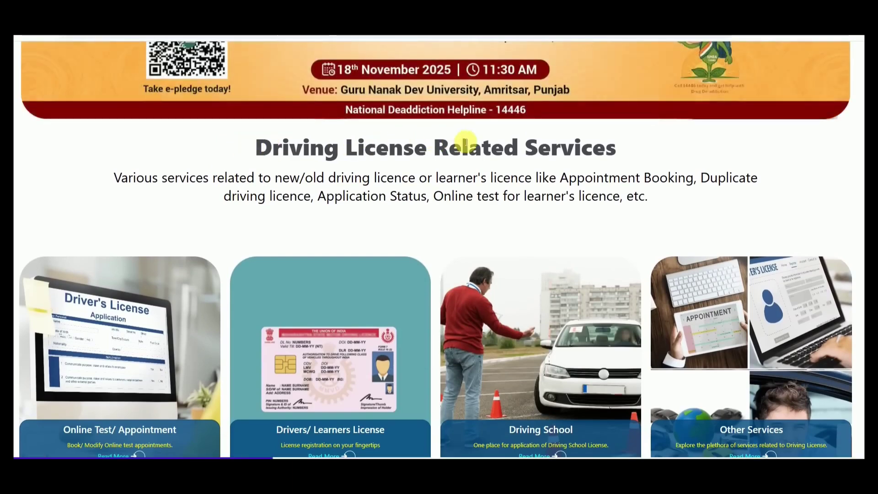
scroll(500, 175, "down", 2)
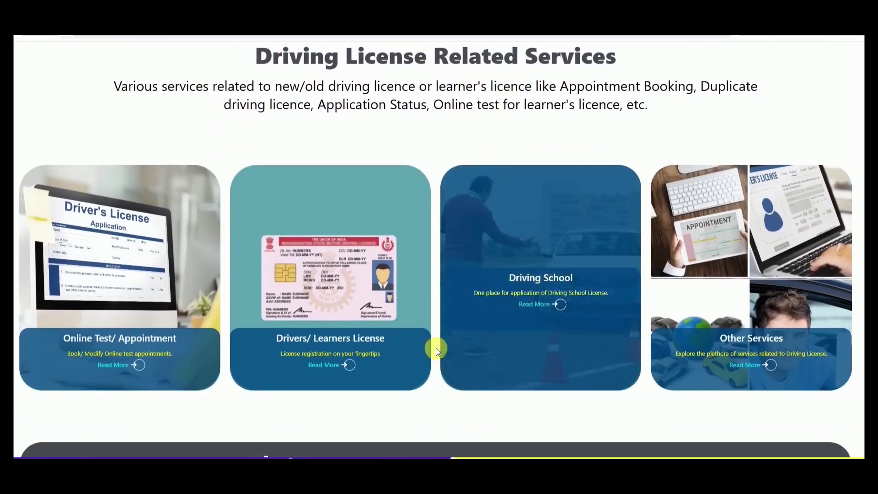
scroll(425, 386, "down", 1)
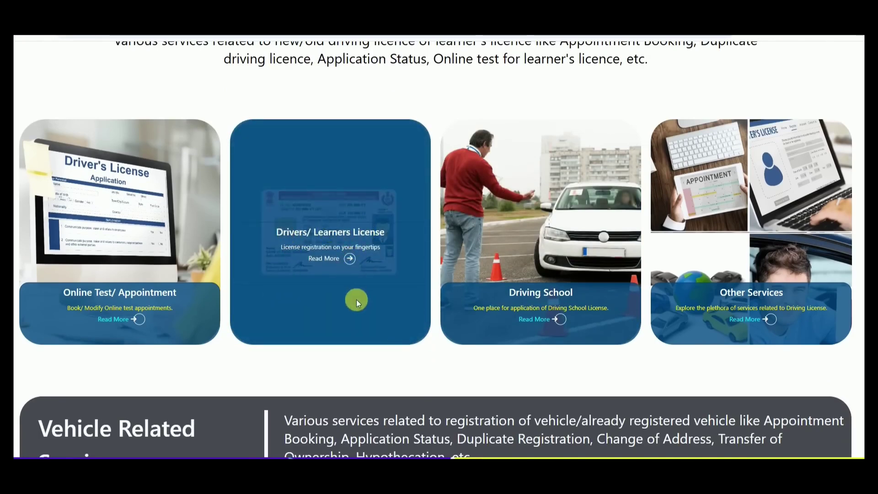
left_click(385, 201)
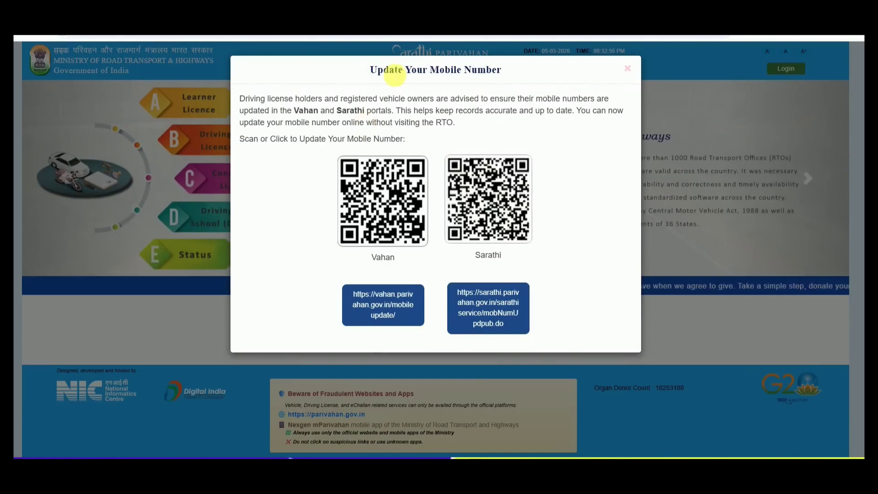
Step: Close the mobile-number notice and select Bihar as the state
left_click(628, 68)
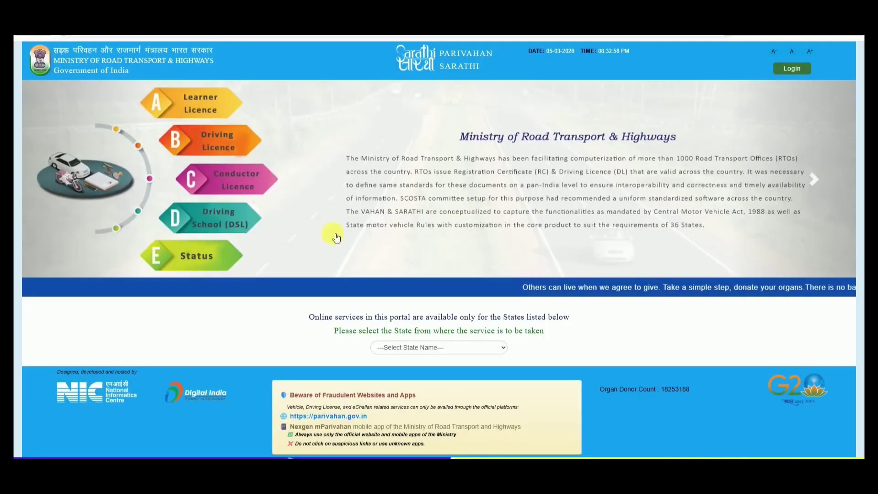
left_click(422, 347)
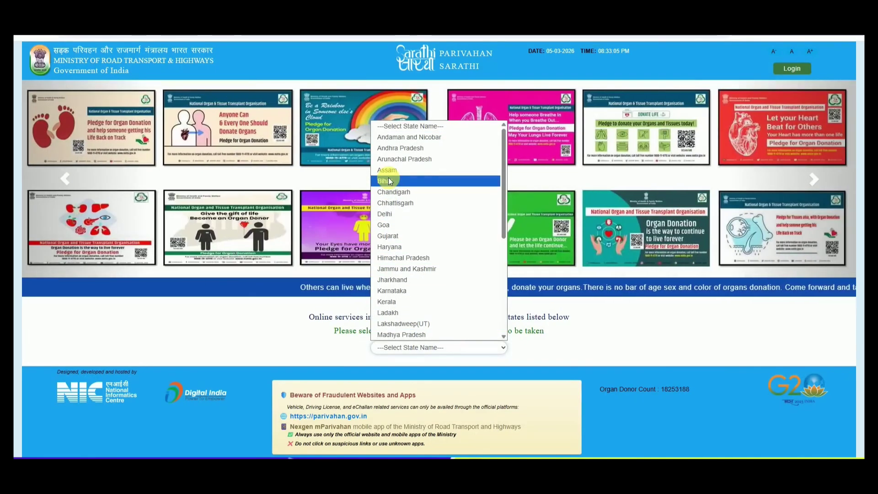
left_click(389, 181)
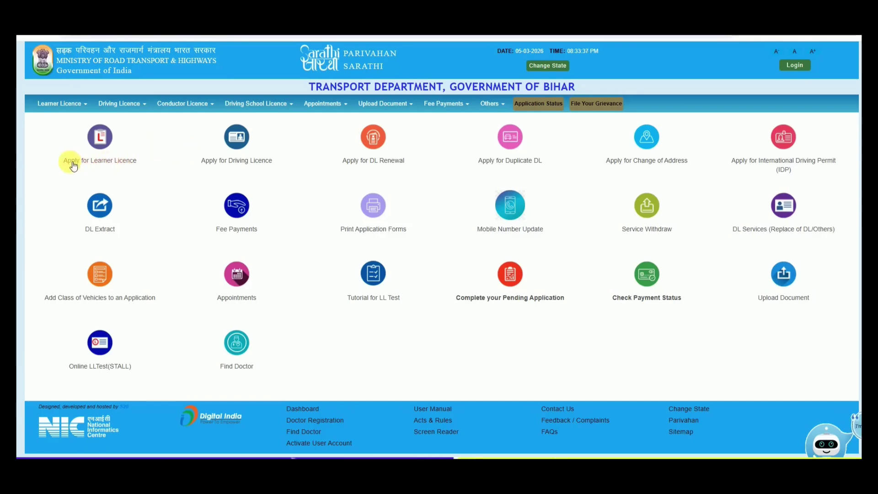
Step: Start Apply for Learner Licence and continue past the instruction page
left_click(104, 163)
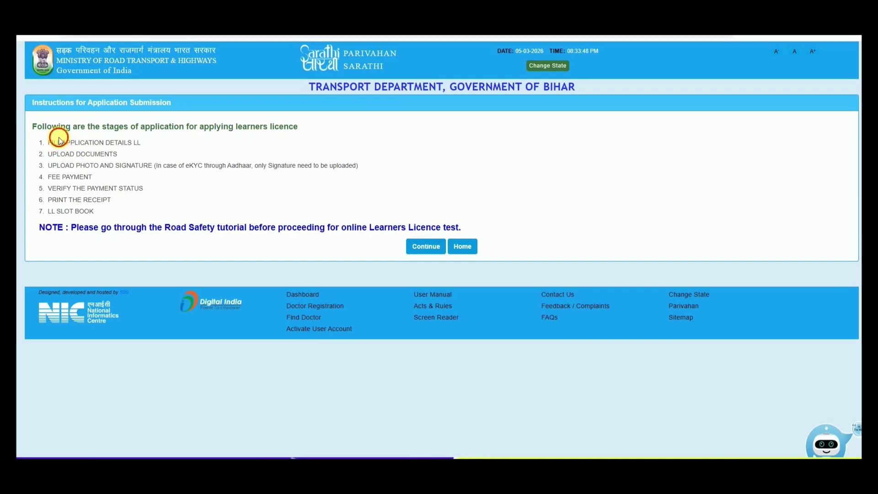
left_click_drag(59, 141, 98, 198)
left_click(176, 143)
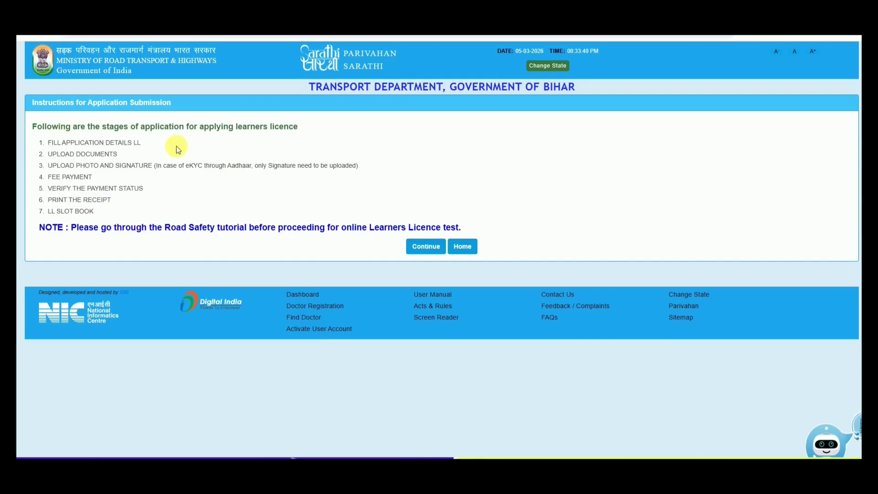
left_click(428, 249)
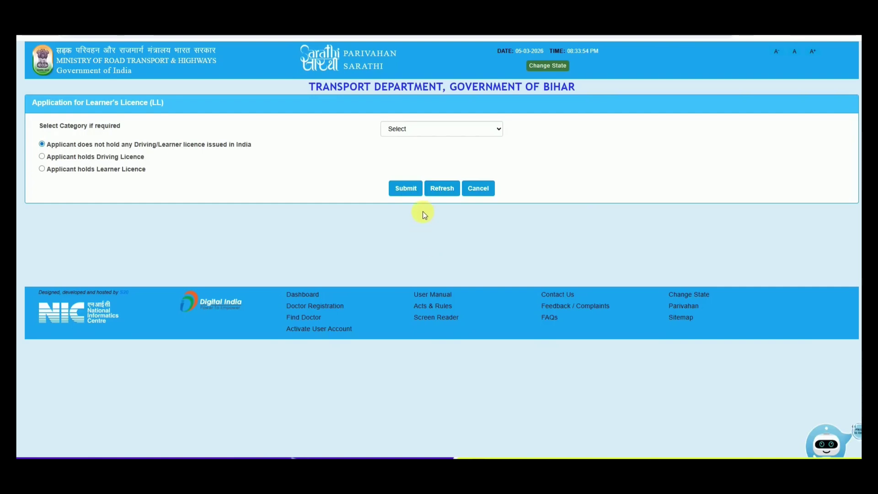
Step: Choose the General category, keep 'does not hold any licence', and submit
left_click(416, 130)
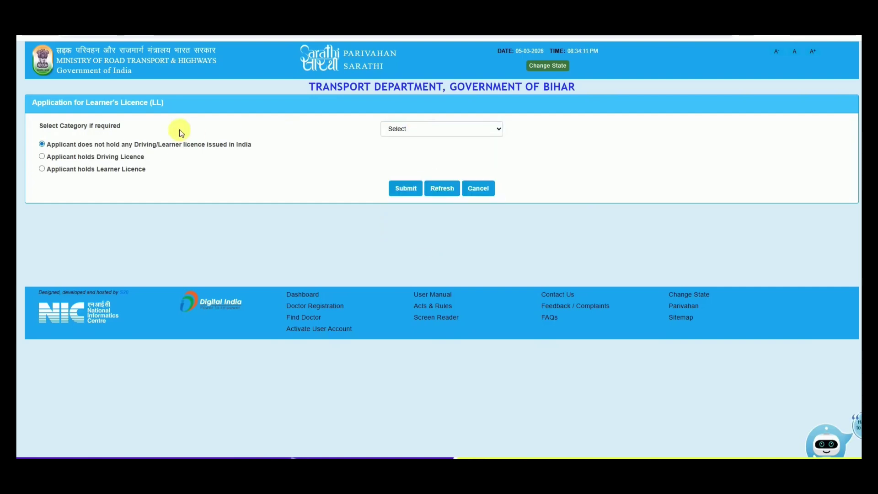
left_click(389, 129)
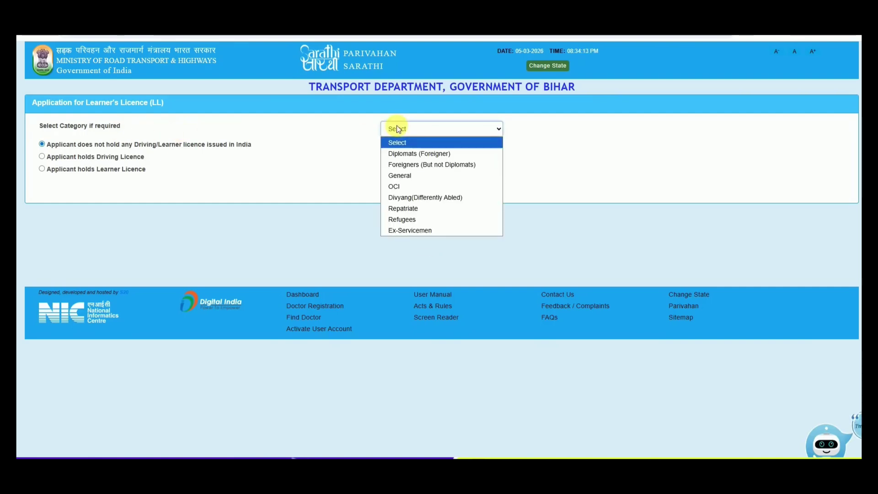
left_click(403, 178)
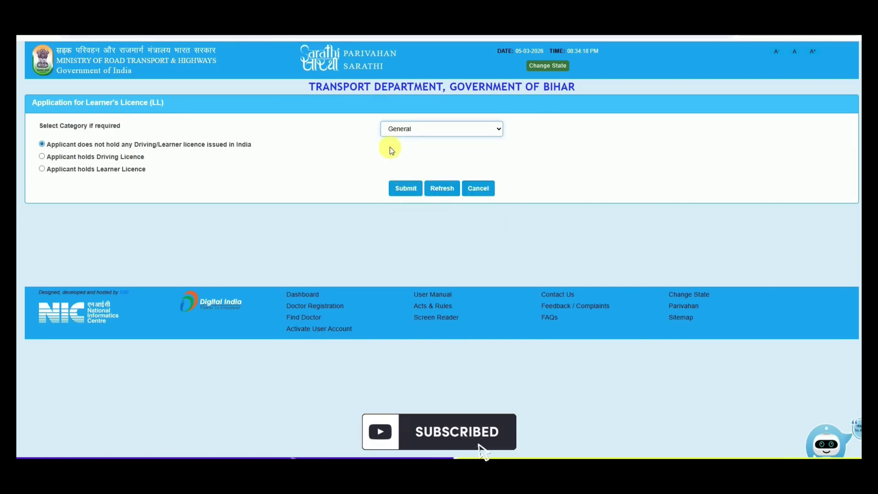
left_click(406, 187)
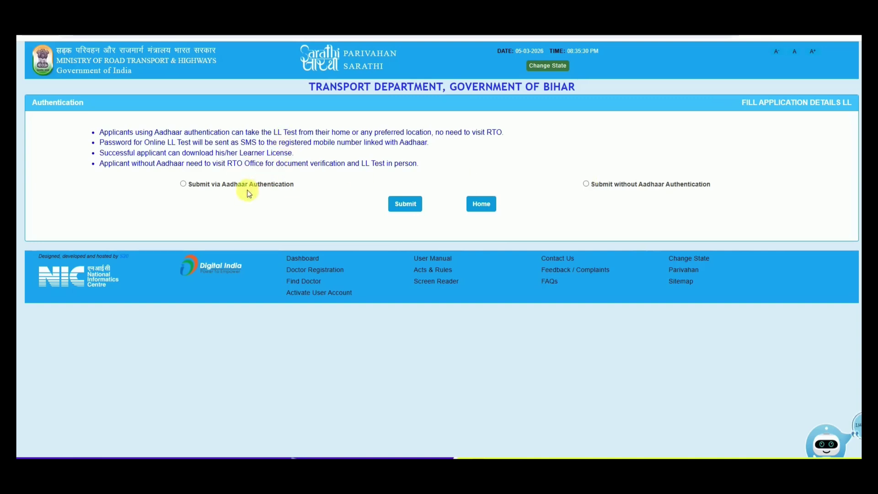
Step: Choose submission via Aadhaar Authentication and acknowledge the mobile-number warning
left_click(184, 185)
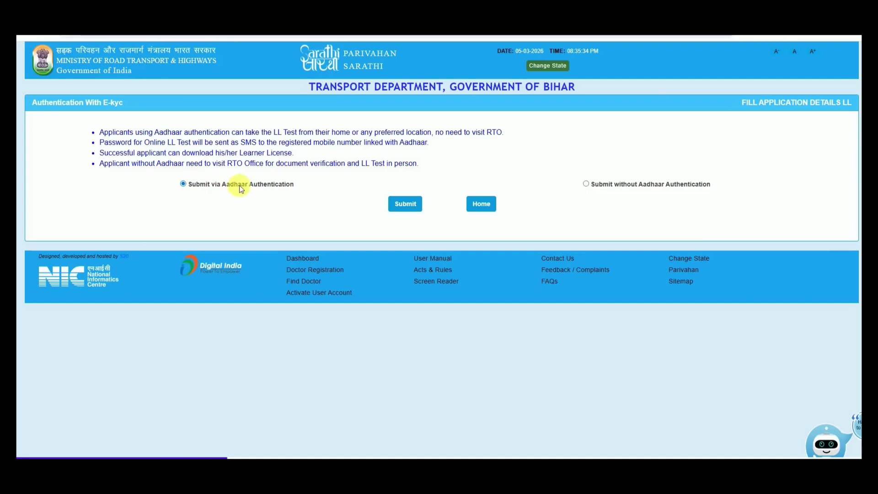
left_click(402, 208)
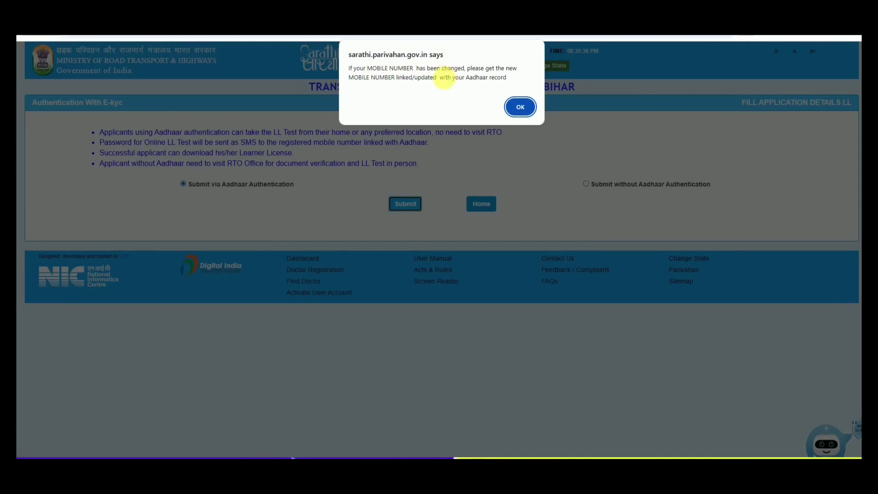
left_click(520, 107)
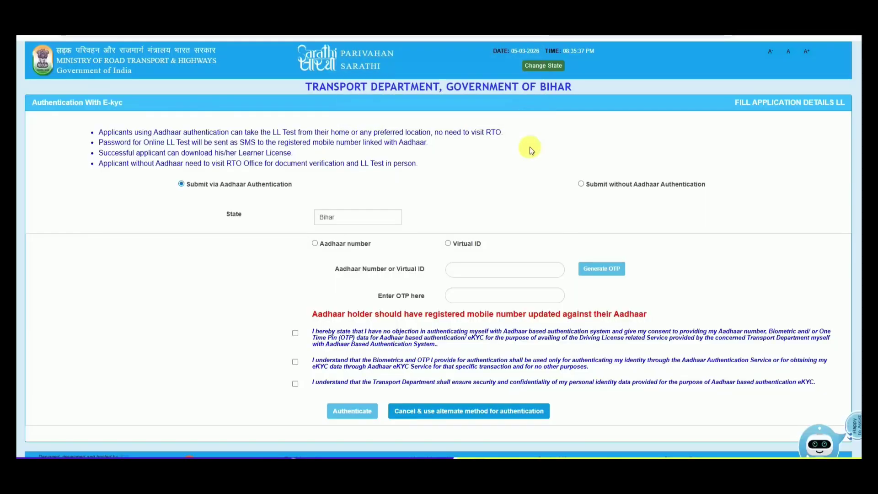
Step: Verify the Aadhaar number with an OTP, accept the consents, and proceed with e-KYC details
left_click(315, 245)
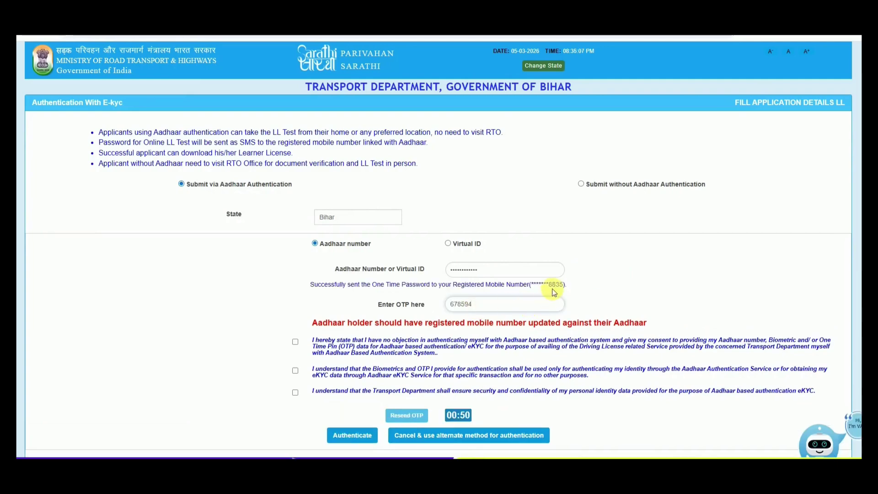
left_click(460, 304)
left_click(295, 342)
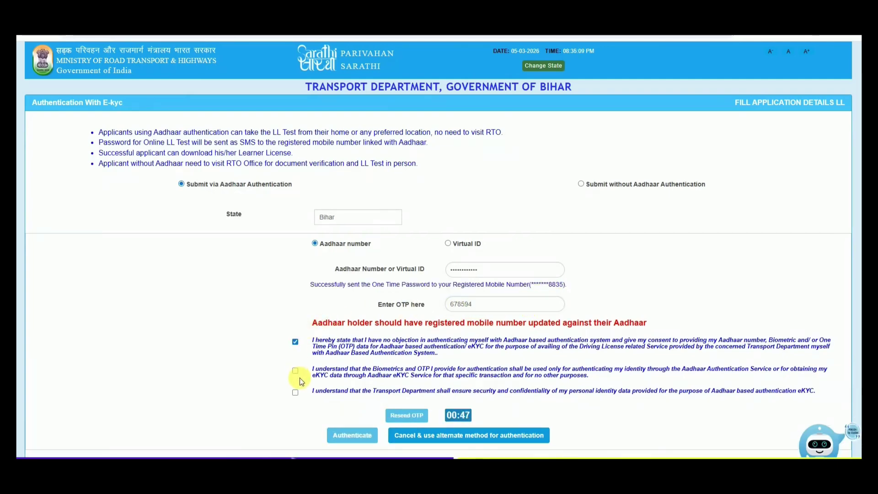
left_click(295, 393)
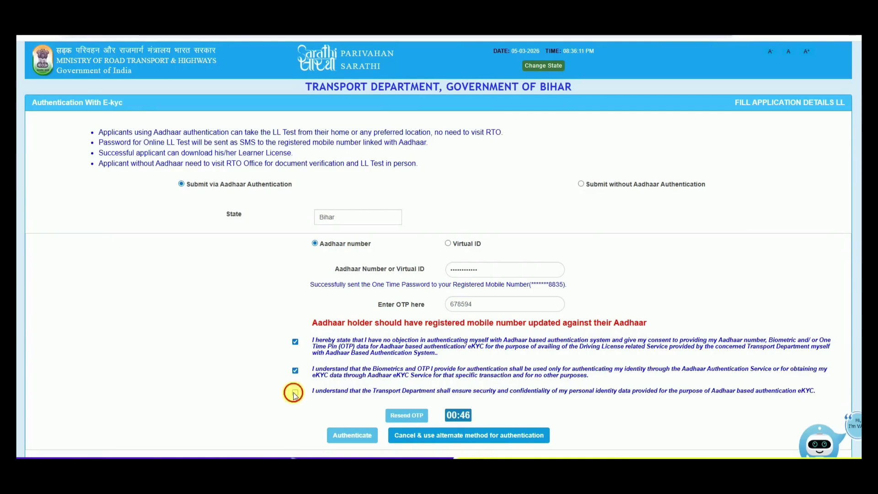
left_click(349, 437)
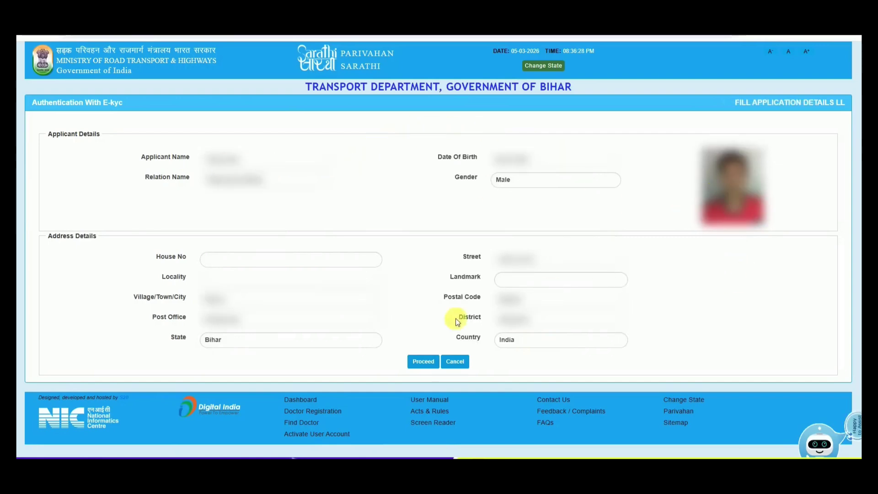
left_click(423, 362)
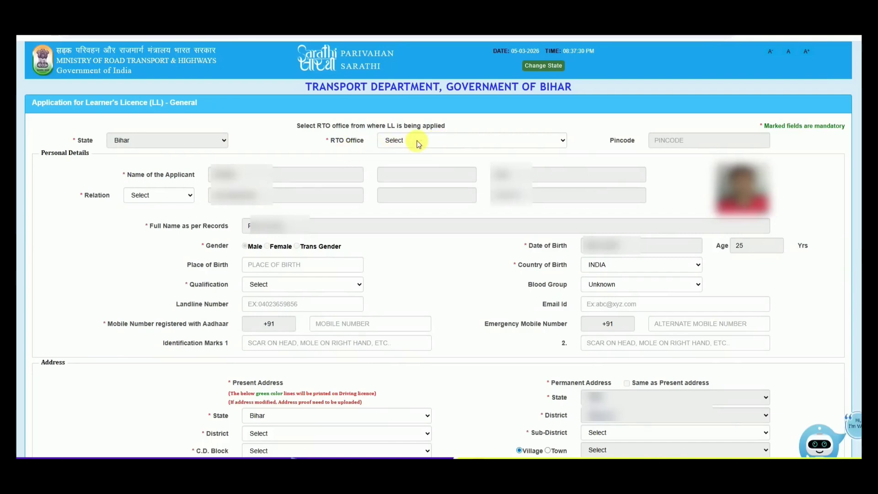
Step: Pick SITAMARHI -- BR30 as the RTO office and Father as the relation
left_click(417, 142)
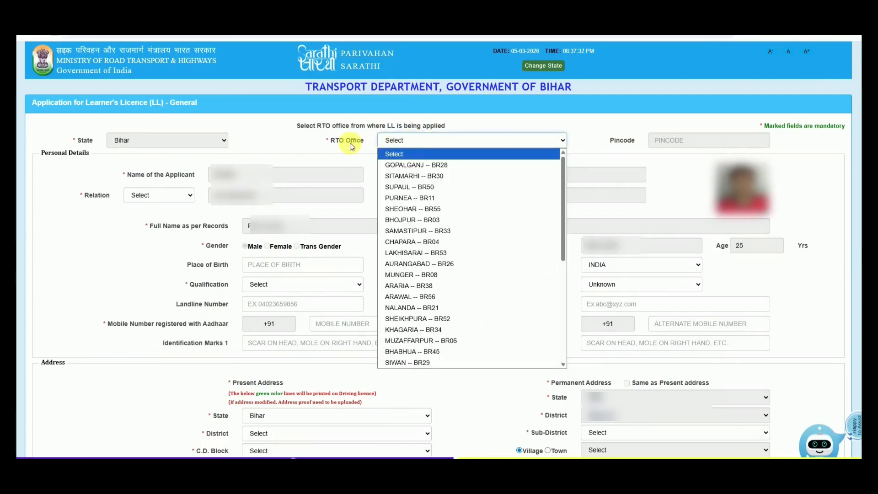
scroll(462, 318, "down", 2)
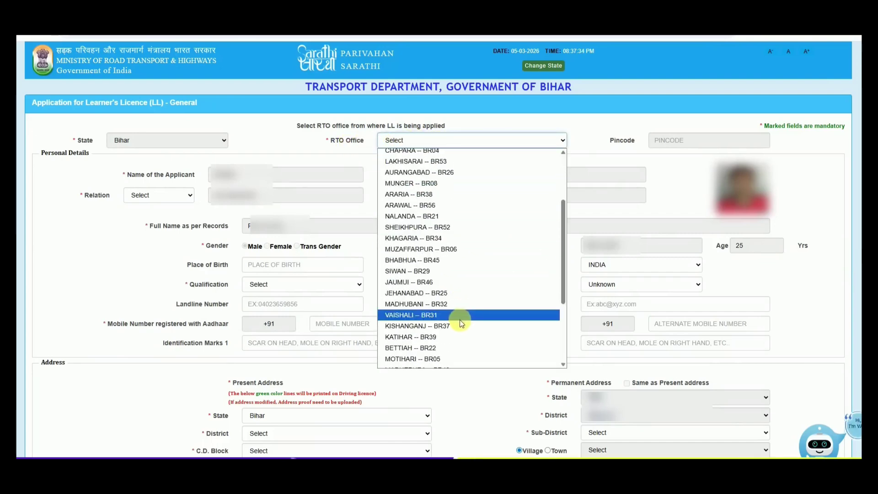
scroll(452, 319, "down", 2)
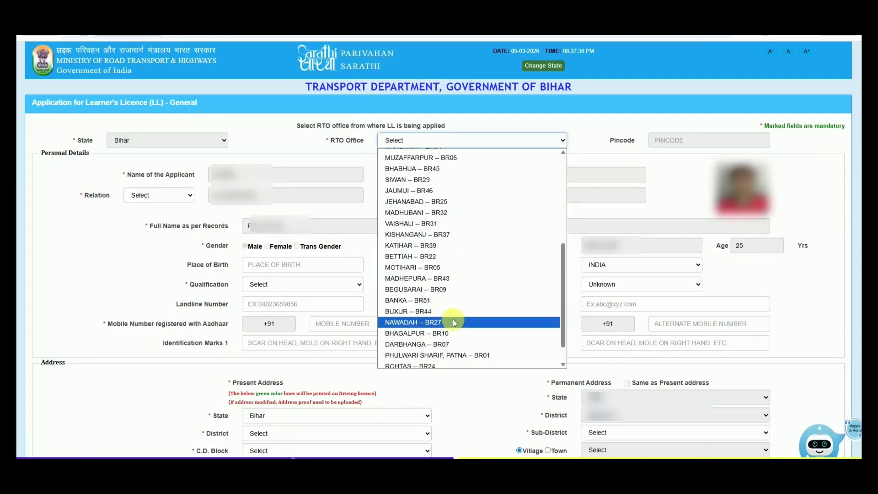
scroll(453, 317, "down", 1)
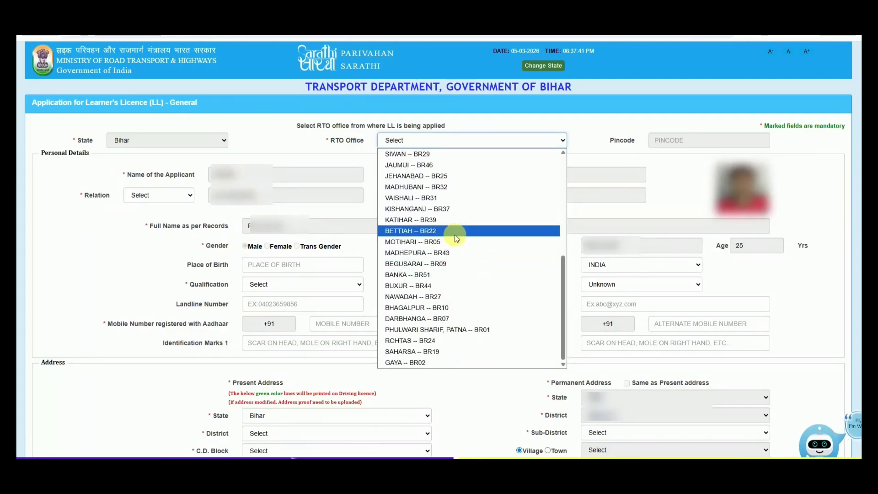
scroll(455, 234, "up", 5)
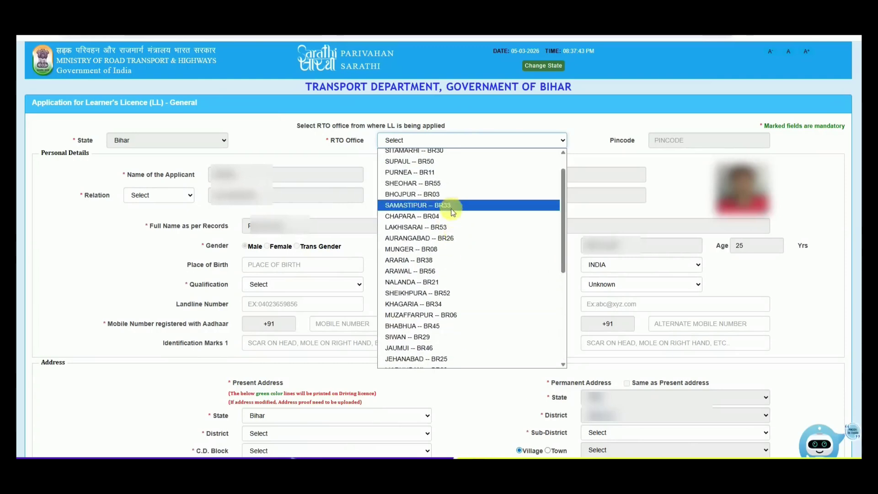
left_click(446, 176)
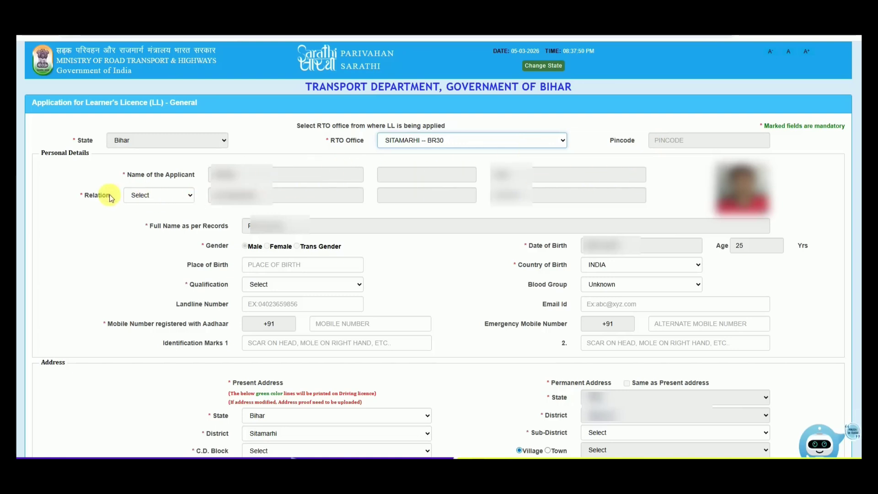
left_click(161, 193)
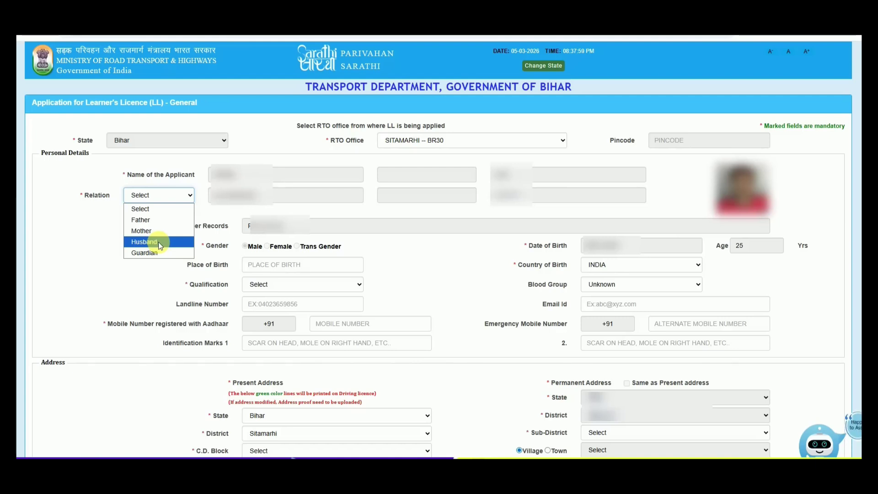
left_click(158, 220)
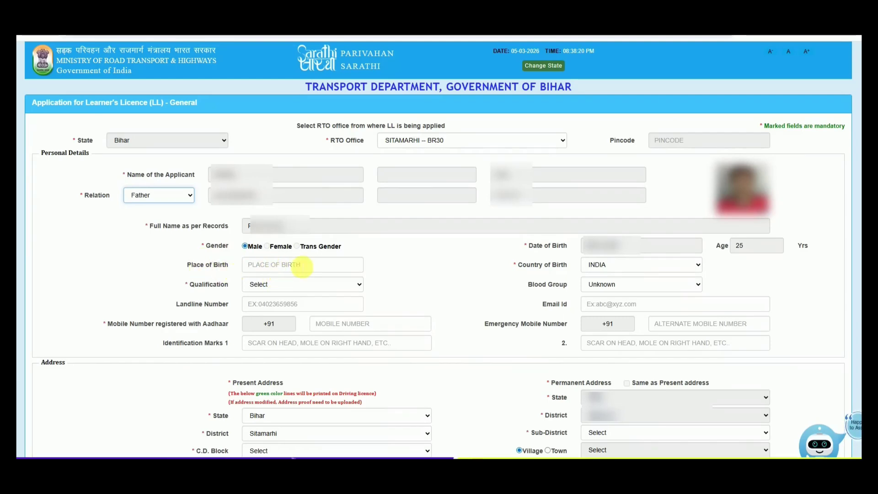
Step: Pick 10th Standard or Equivalent for qualification and A+ for blood group
left_click(289, 284)
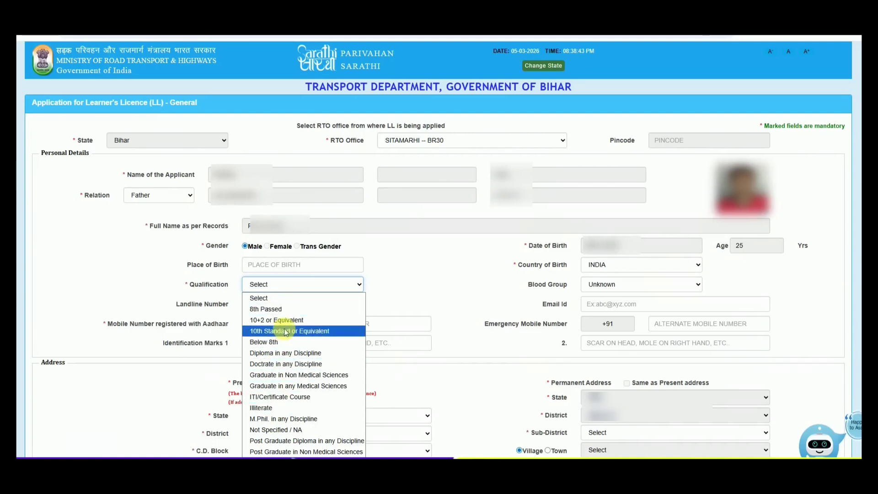
left_click(305, 333)
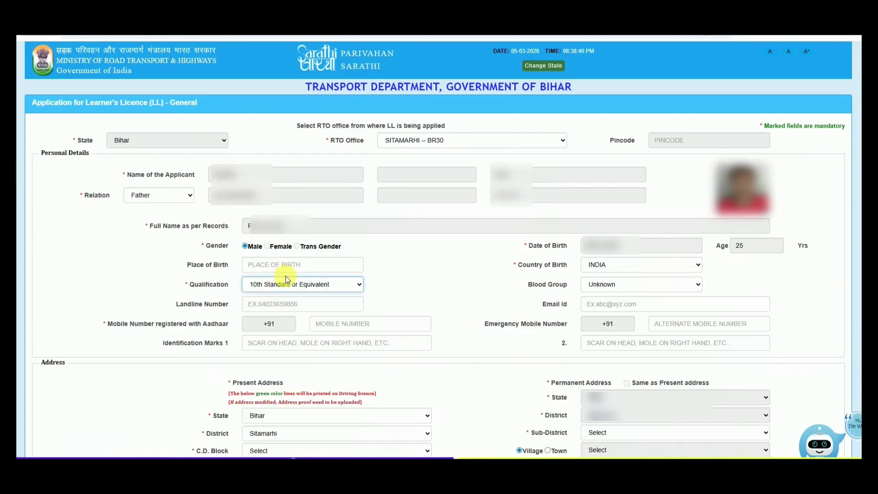
left_click(612, 286)
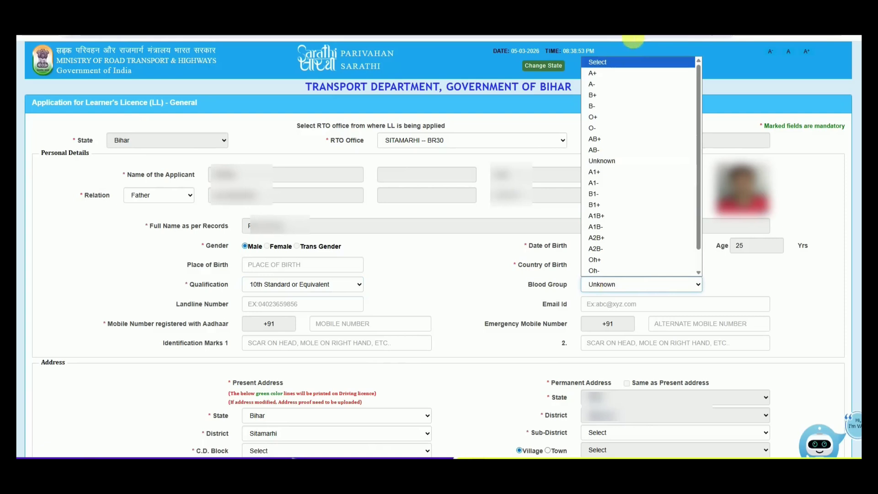
left_click(614, 75)
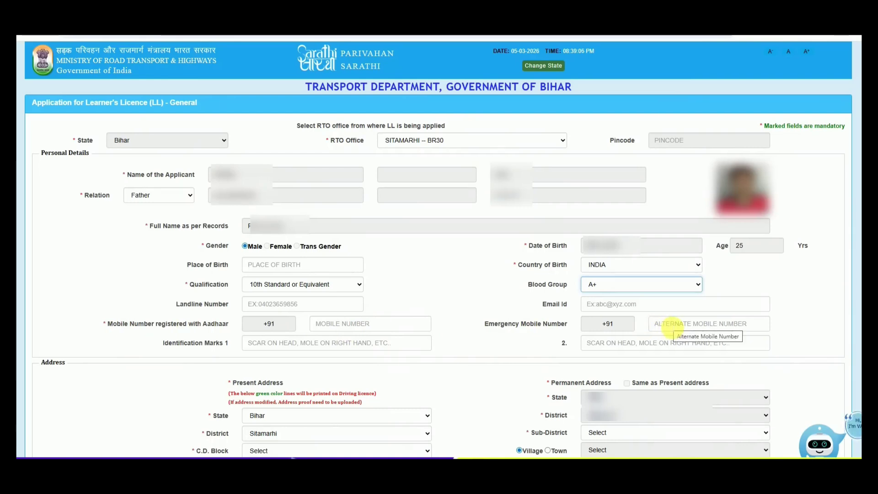
left_click(168, 343)
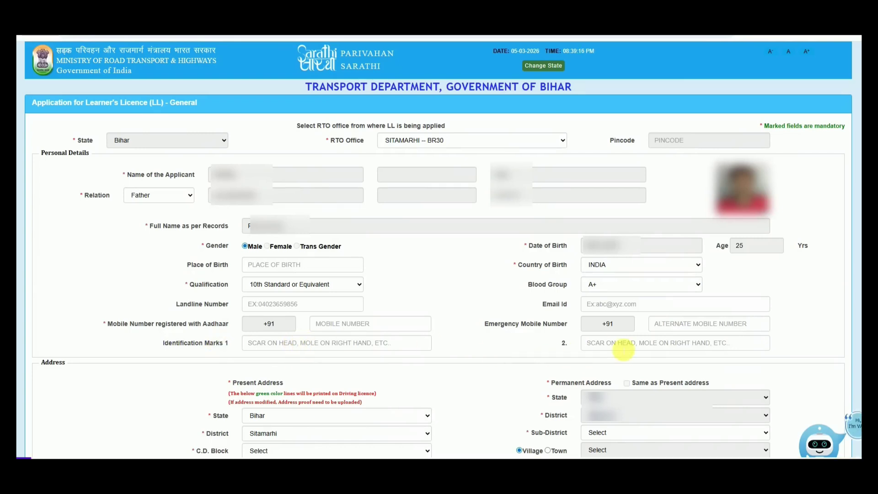
Step: Add MCWOG to the selected vehicle classes, then remove it again
scroll(407, 353, "down", 5)
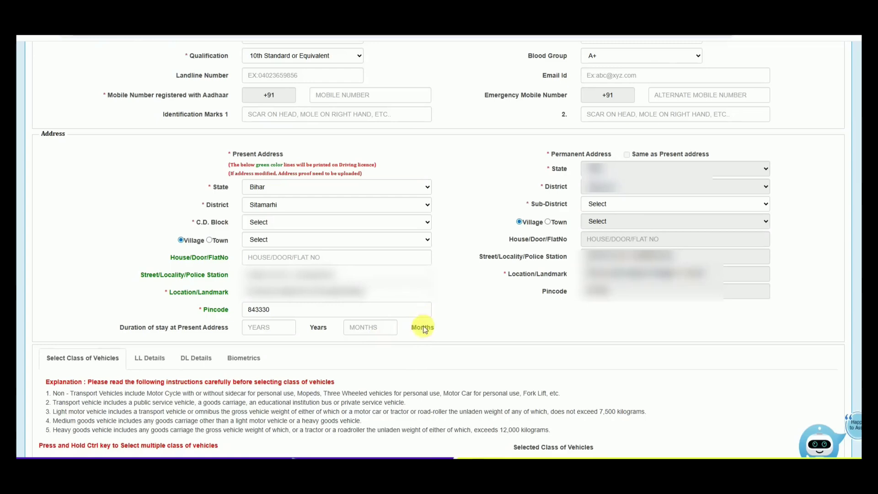
scroll(429, 342, "down", 1)
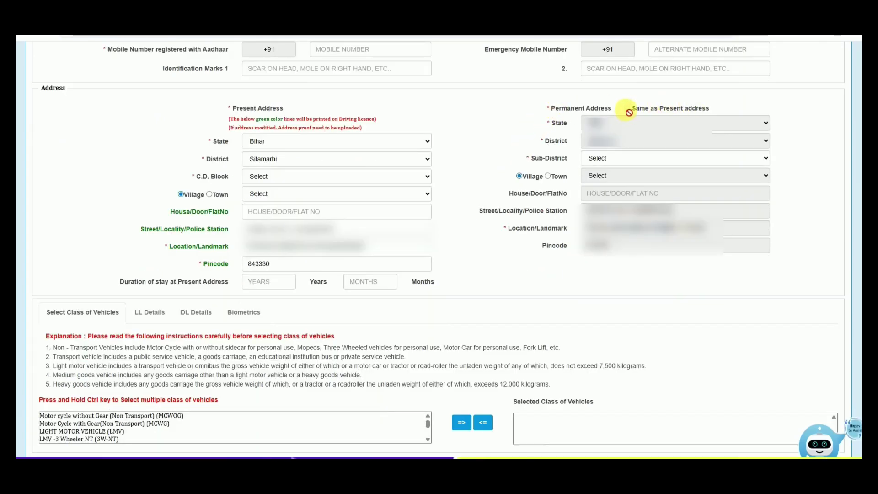
scroll(447, 295, "down", 2)
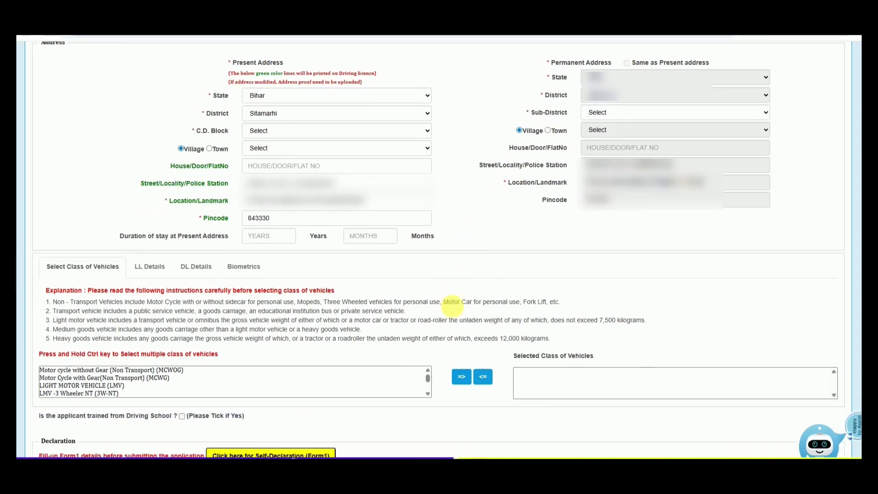
scroll(428, 231, "down", 2)
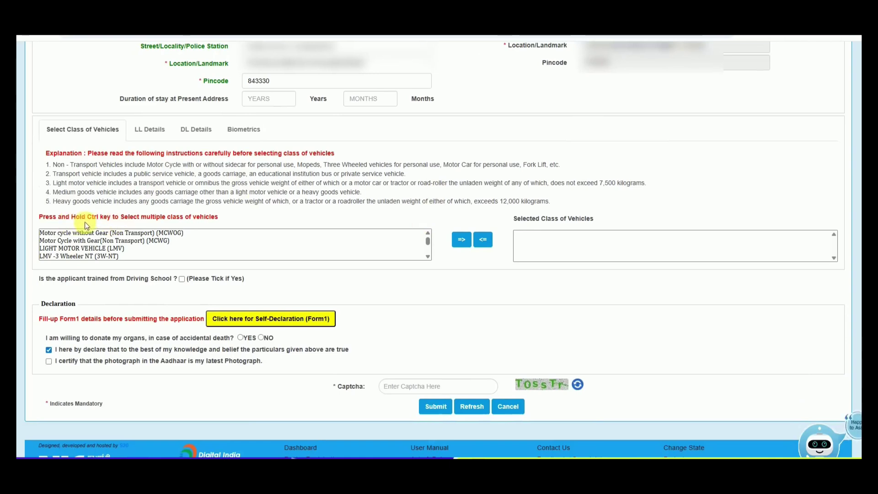
left_click(109, 233)
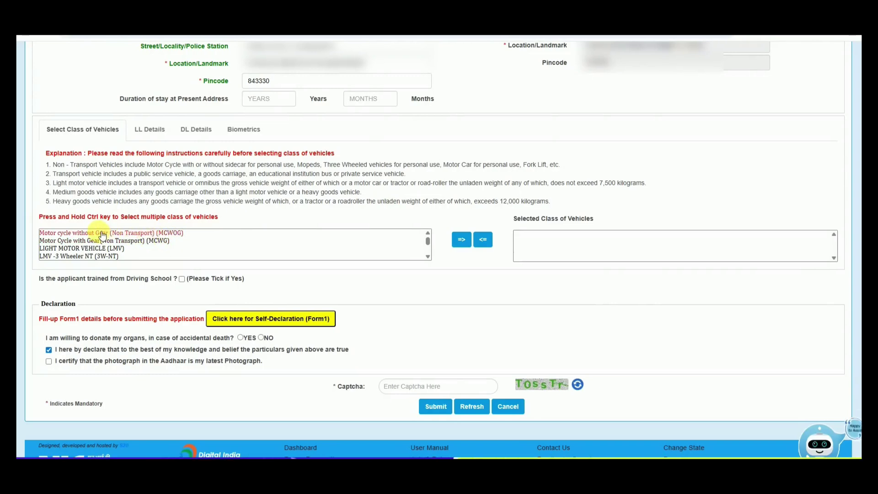
left_click(55, 234)
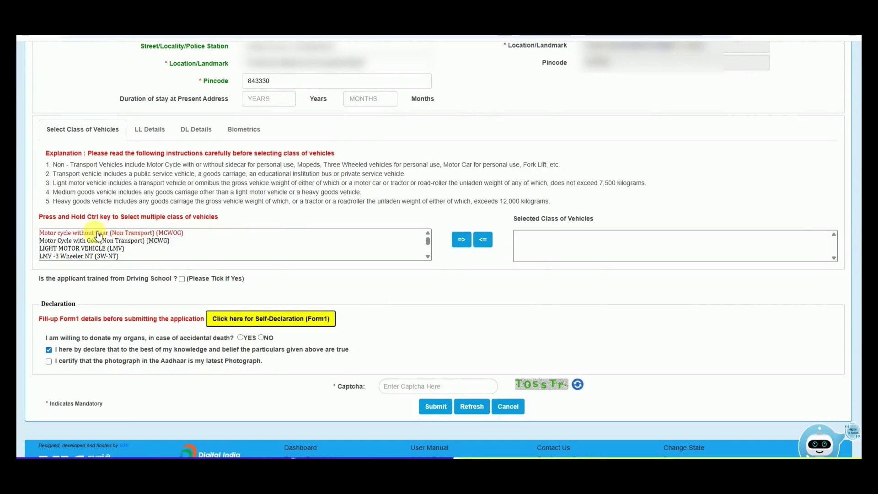
left_click(69, 233)
left_click(462, 239)
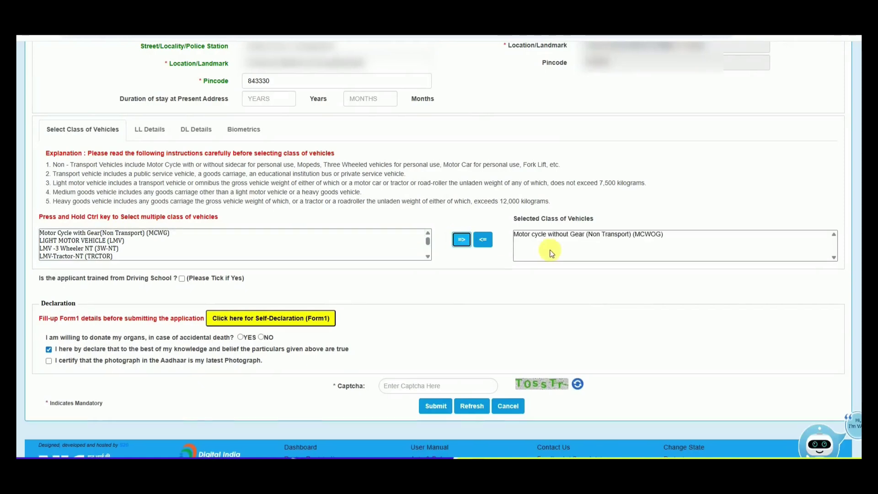
left_click(627, 233)
left_click(483, 241)
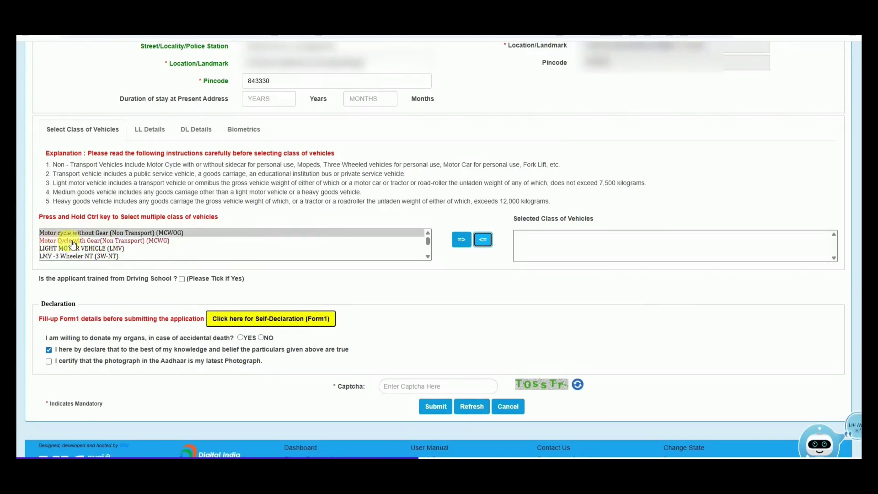
Step: Add MCWG and LIGHT MOTOR VEHICLE (LMV) to the selected vehicle classes
left_click(112, 241)
left_click(462, 239)
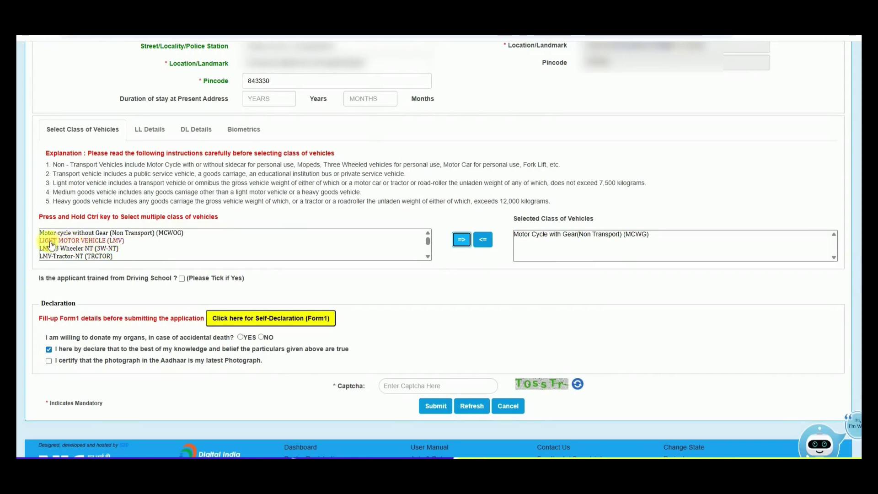
left_click(91, 241)
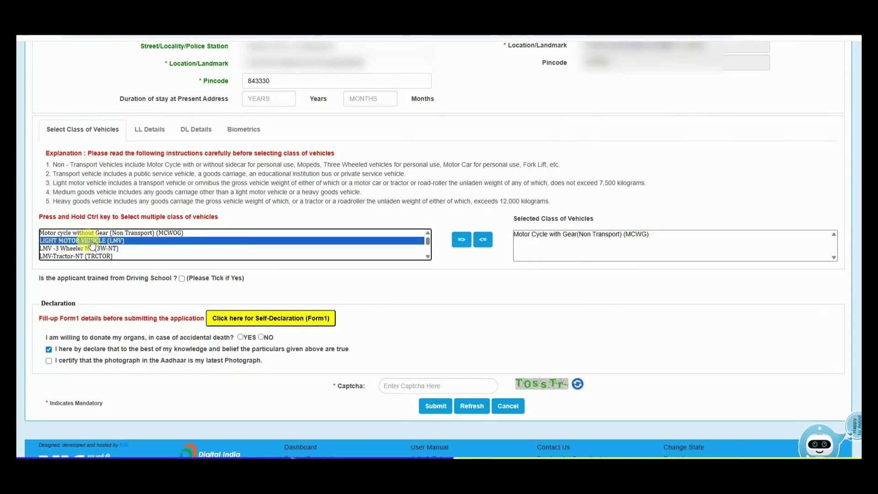
left_click(462, 241)
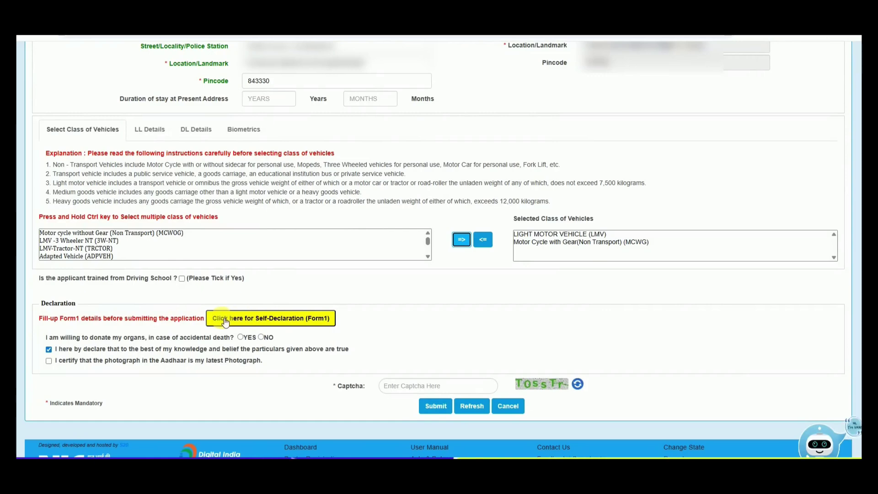
Step: In Form1, answer NO to all fitness questions except YES for distinguishing with each eye
left_click(266, 319)
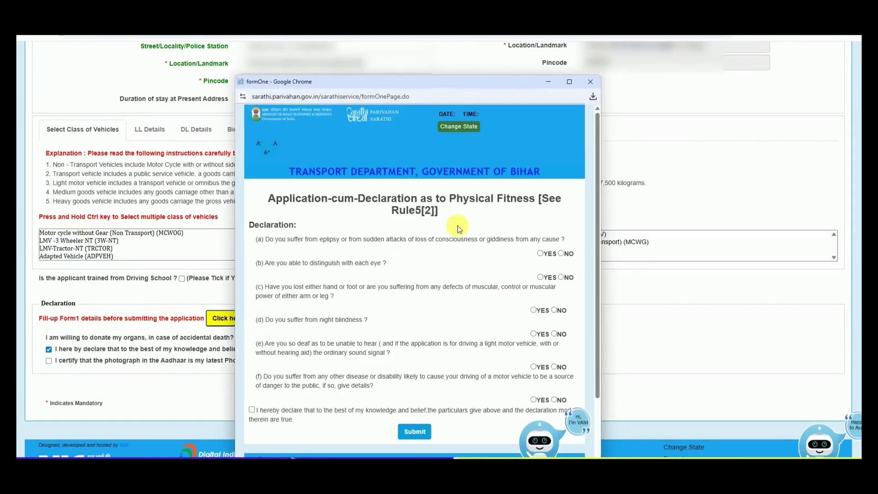
left_click(570, 82)
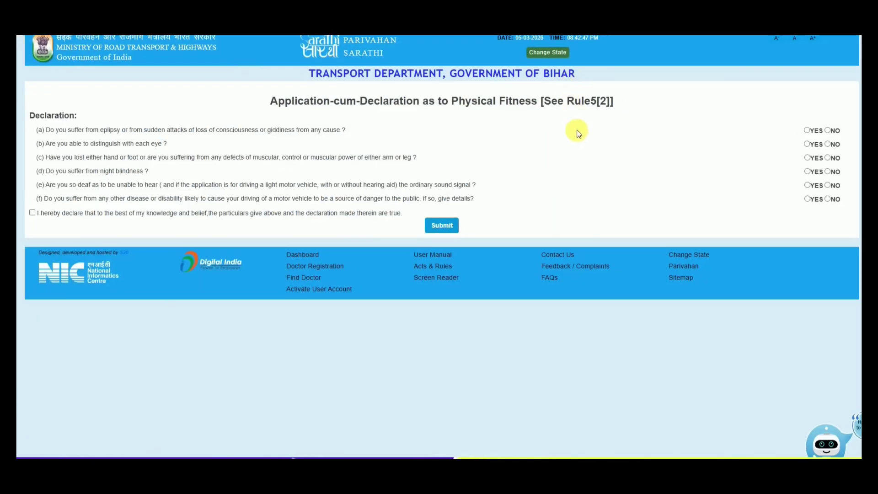
left_click(828, 131)
left_click(807, 144)
left_click(827, 157)
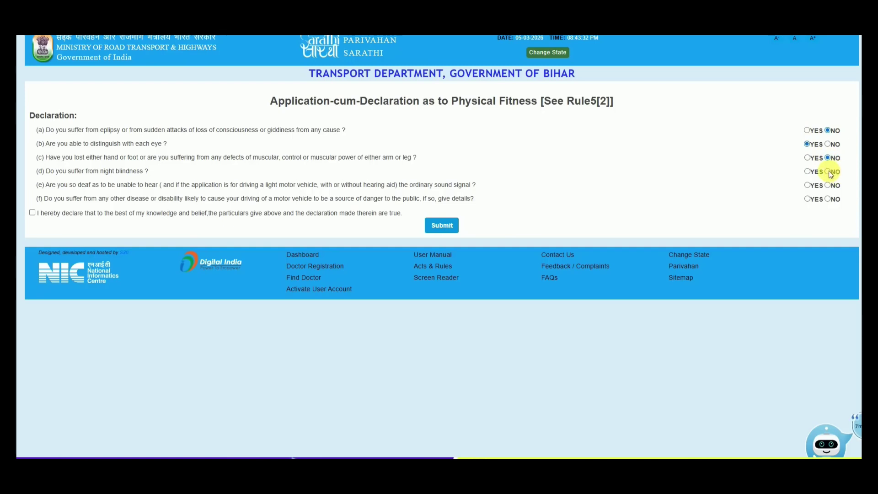
left_click(828, 185)
left_click(828, 199)
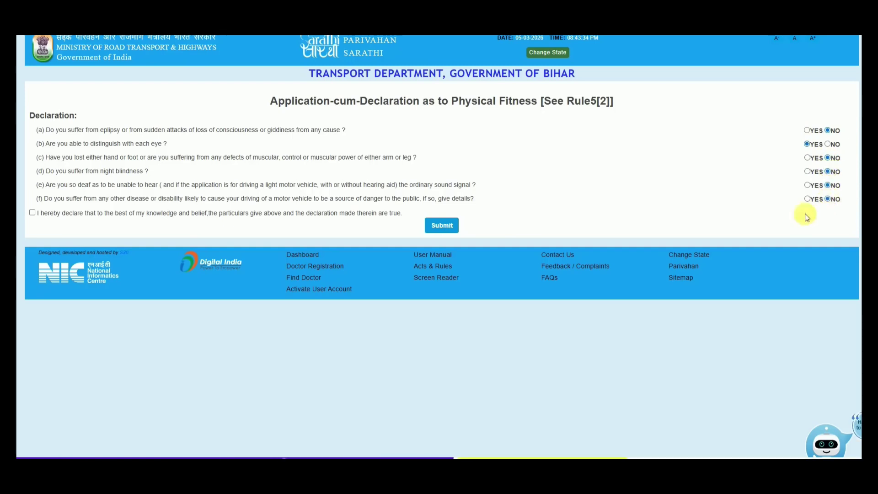
Step: Tick the truth declaration, submit and confirm the self-declaration, and return to the form
left_click(32, 212)
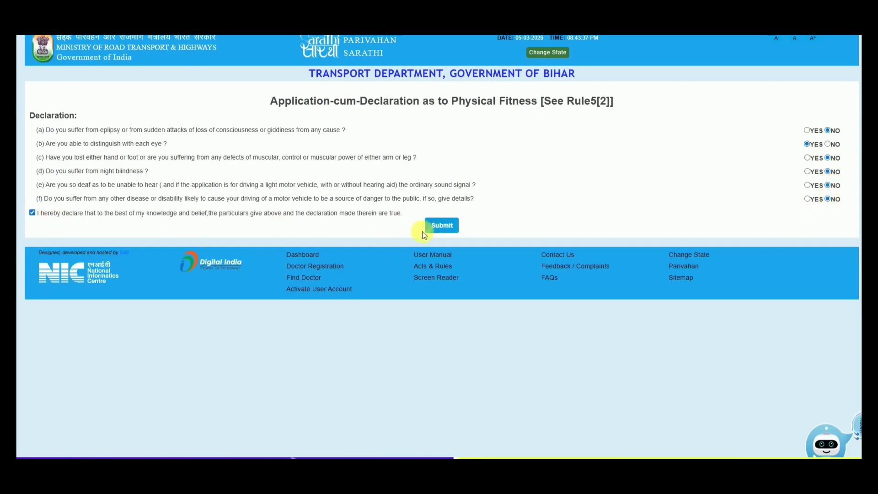
left_click(441, 233)
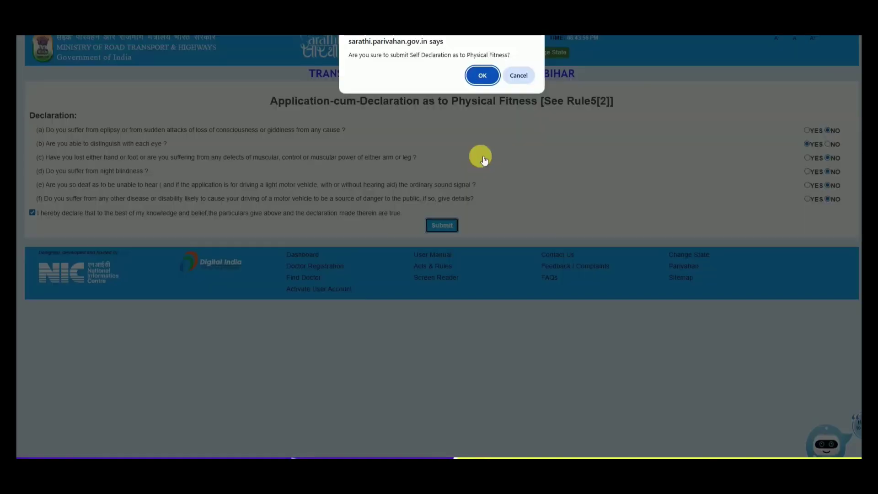
left_click(481, 78)
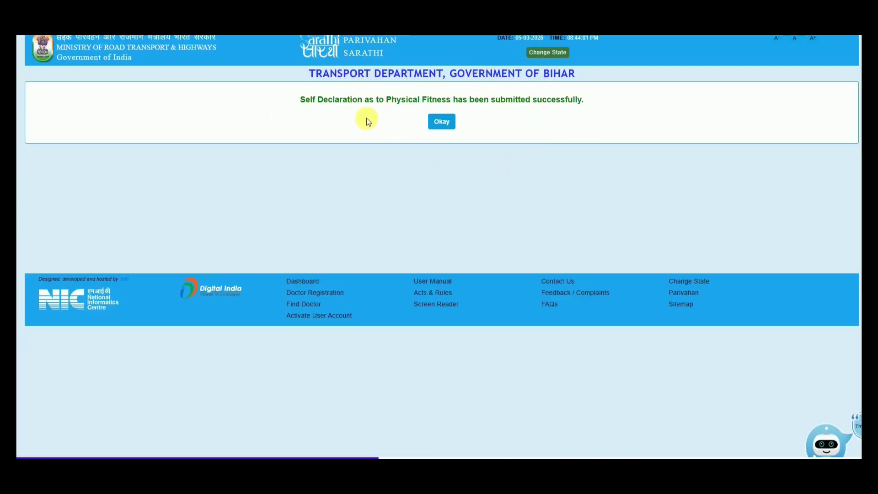
left_click(442, 122)
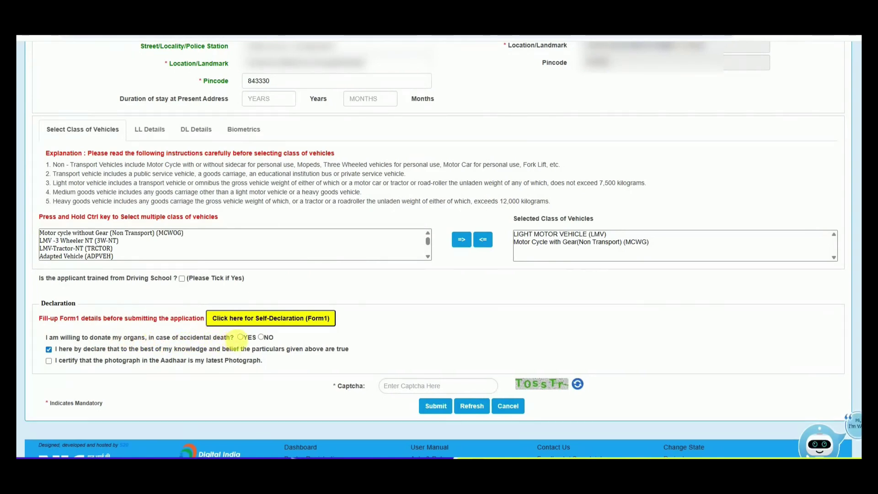
Step: Answer NO to organ donation and submit the learner's licence application
left_click(261, 338)
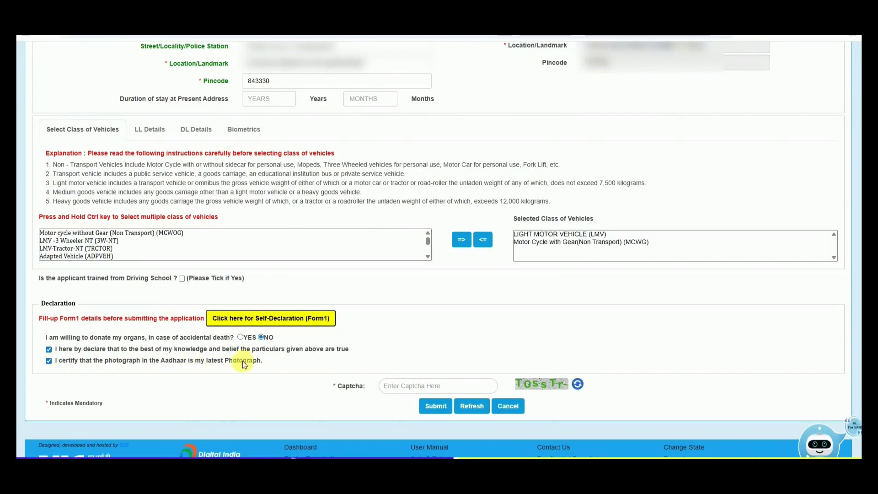
left_click(440, 406)
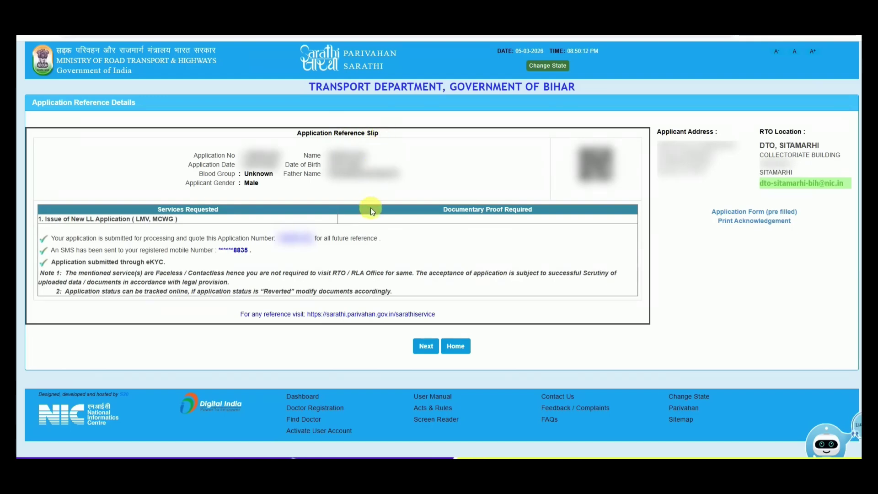
Step: Move past the reference slip and proceed from Application Status to the photo and signature stage
left_click(423, 348)
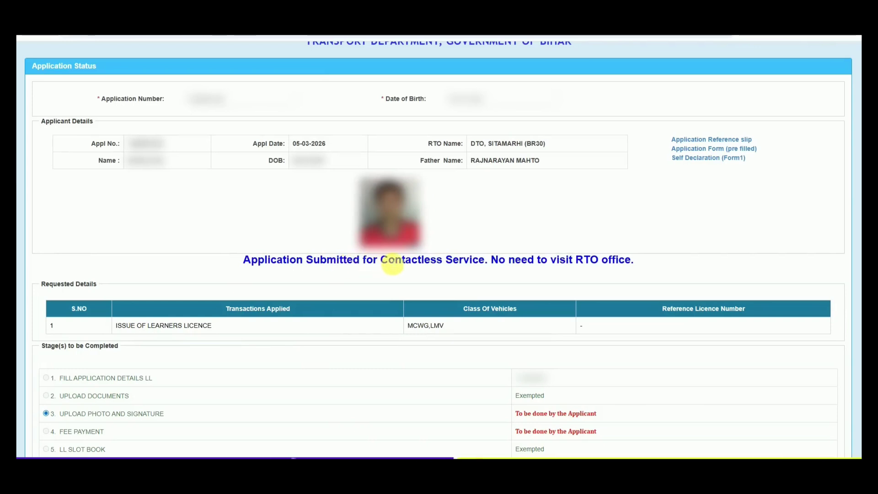
left_click_drag(504, 262, 623, 260)
left_click(519, 260)
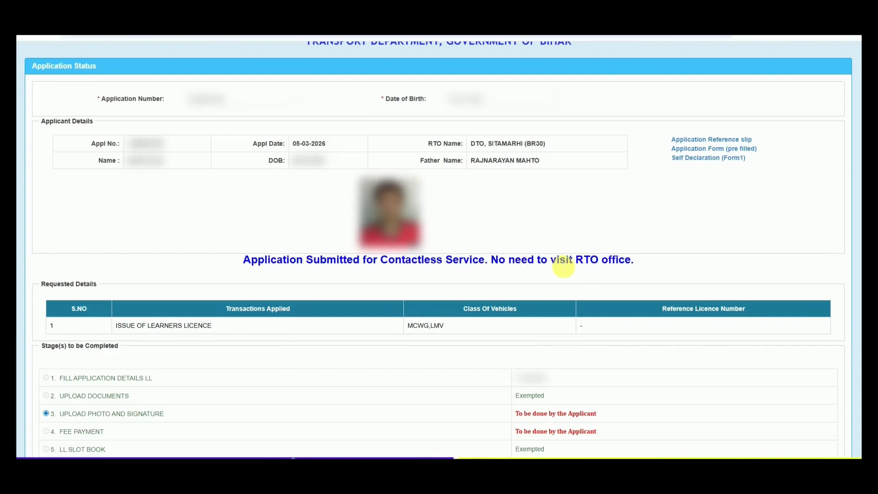
scroll(558, 271, "down", 5)
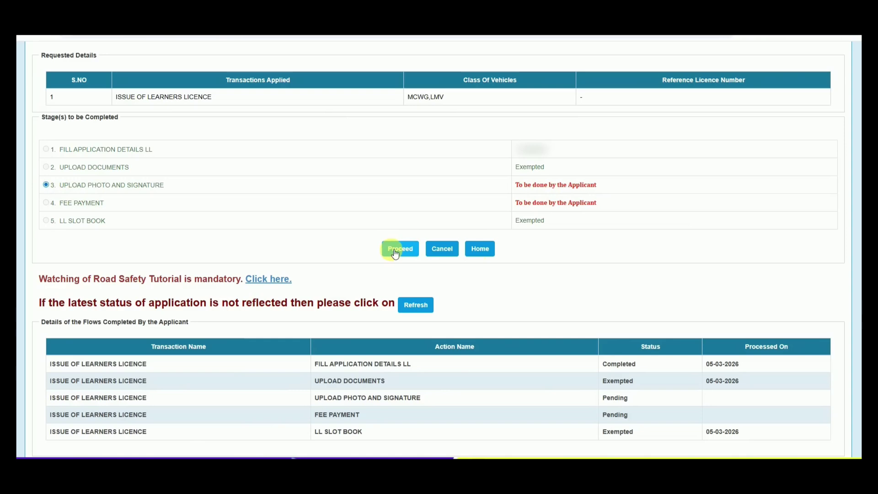
left_click(392, 250)
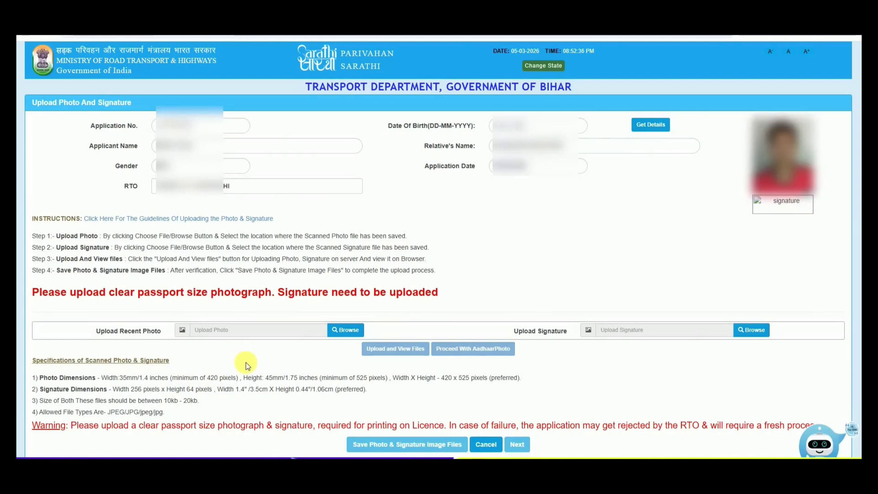
Step: Attach 'My photo 2.jpg' and 'RA_SIGNATURE.jpg', upload them, save and confirm, then continue
left_click(346, 332)
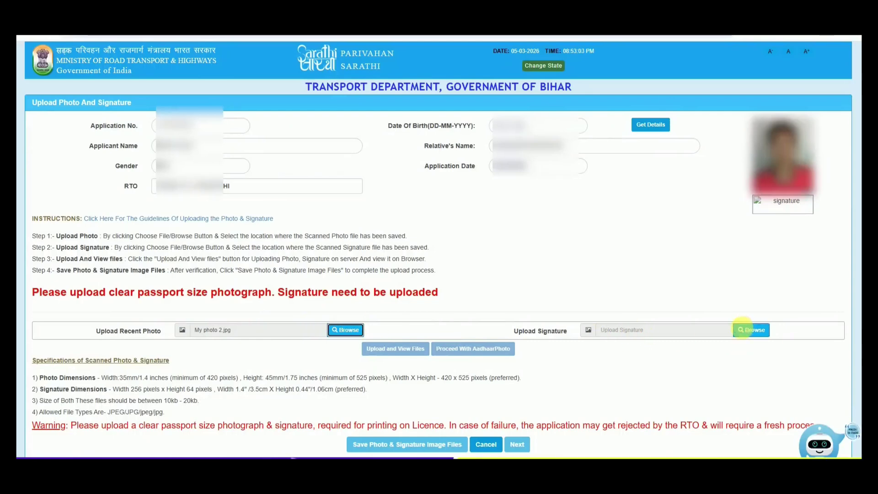
left_click(749, 330)
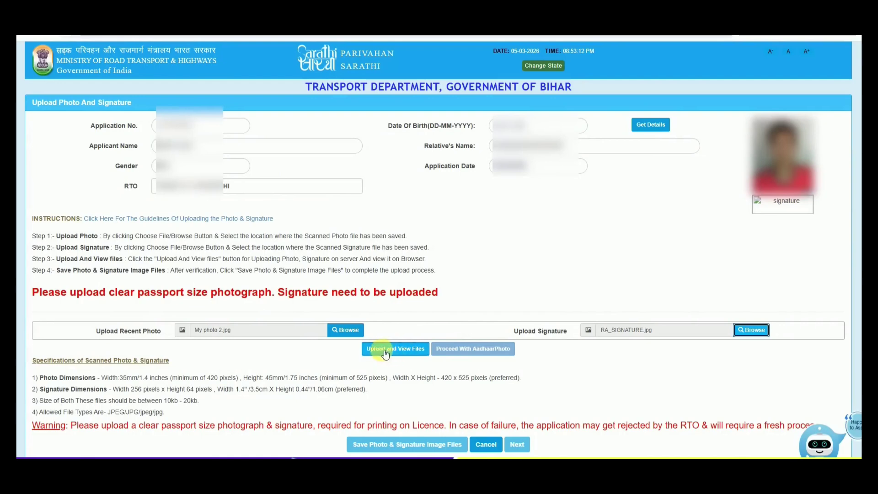
left_click(395, 354)
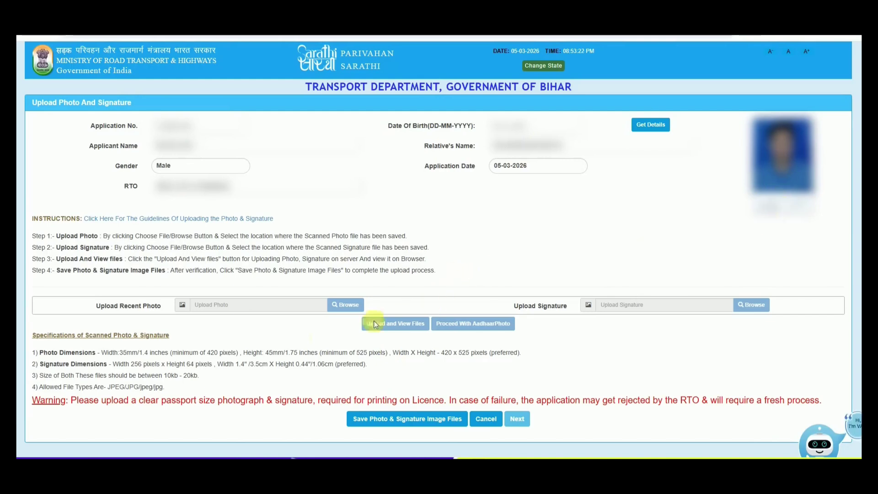
left_click(394, 424)
left_click(483, 124)
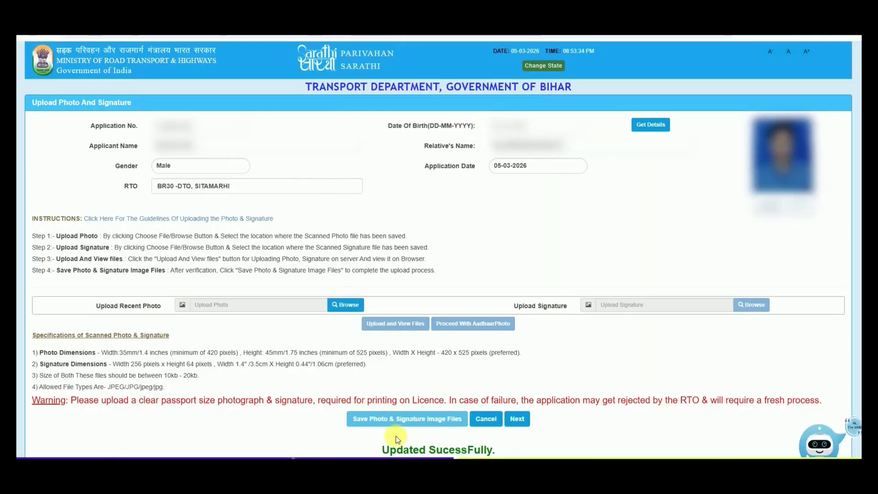
left_click(517, 419)
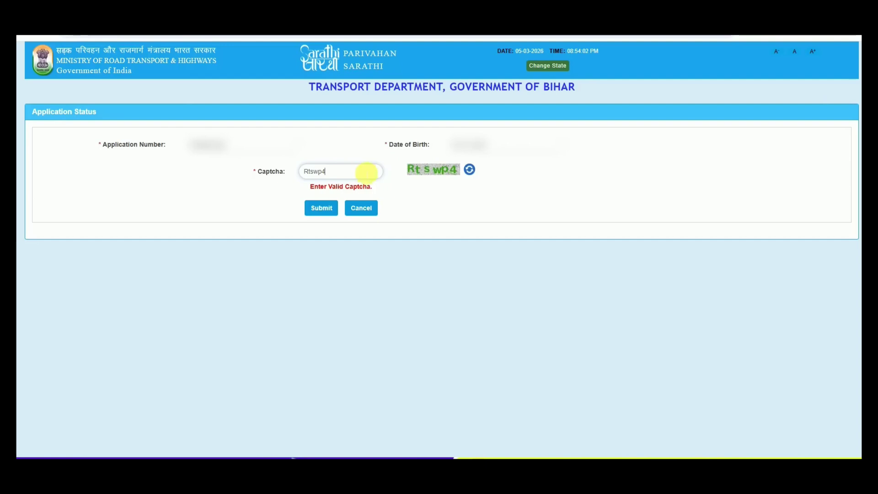
Step: Submit the captcha, then proceed from the updated status to the fee payment stage
left_click(321, 210)
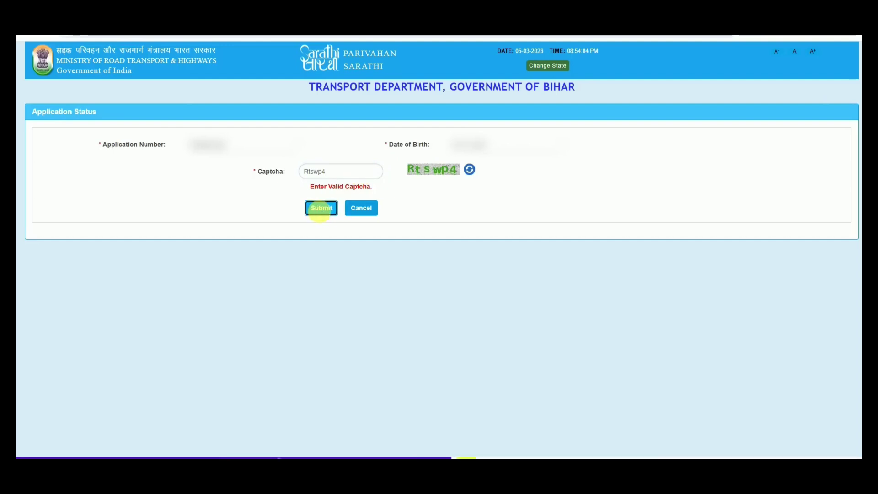
scroll(327, 212, "down", 5)
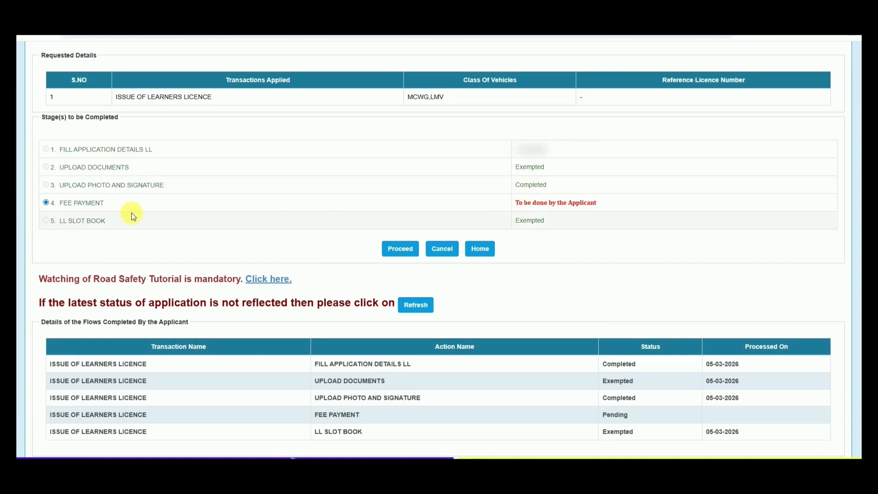
left_click(402, 254)
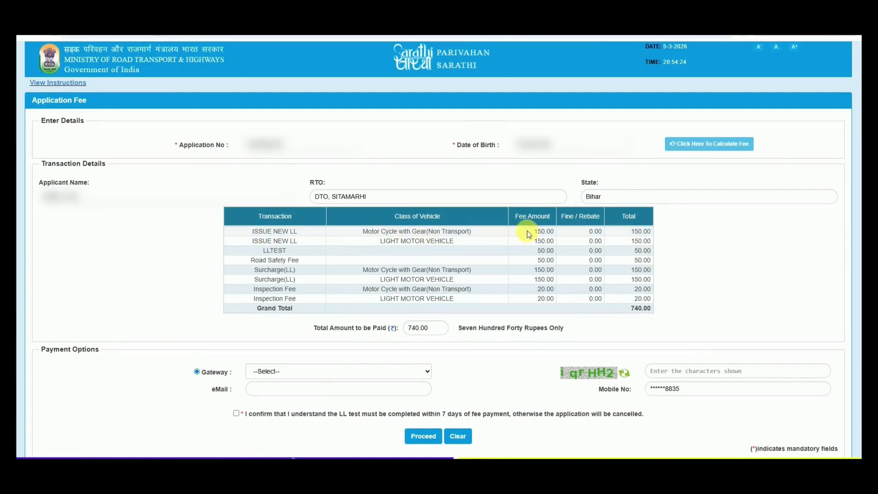
Step: Choose the Common PGI gateway, accept the seven-day LL test condition and terms, then pay 740.00
left_click(347, 373)
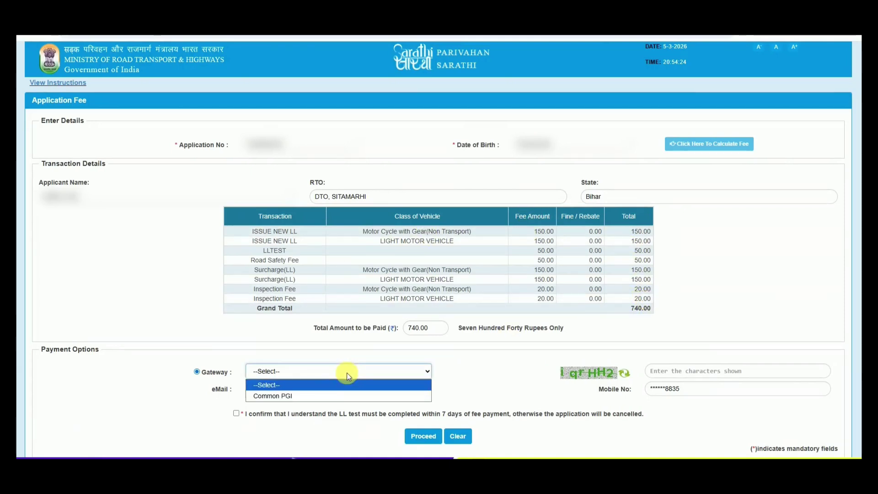
left_click(343, 396)
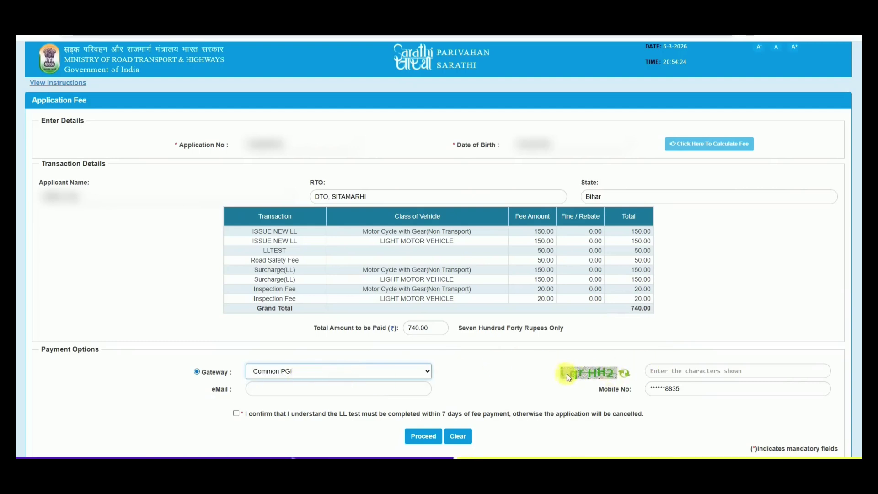
left_click(234, 418)
left_click(235, 414)
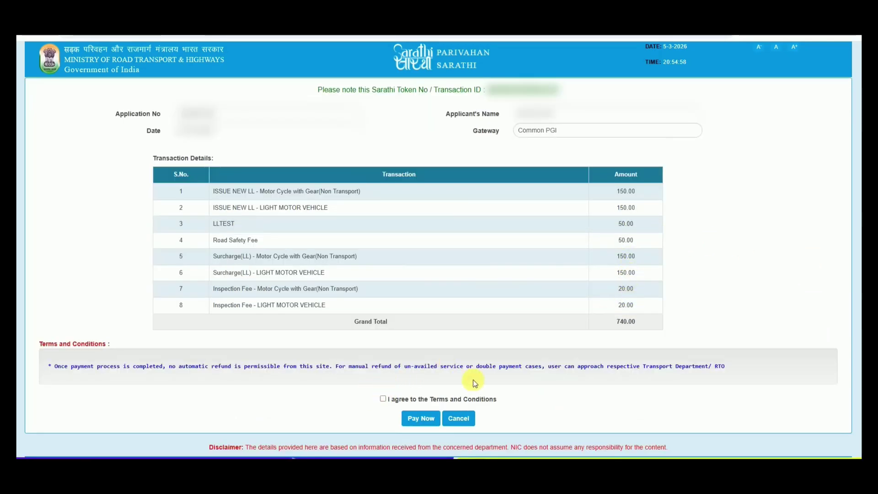
left_click(384, 399)
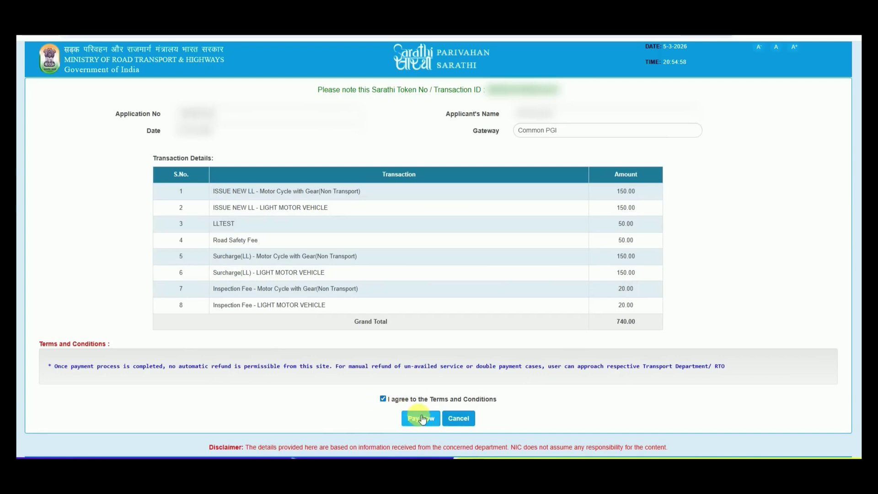
left_click(419, 417)
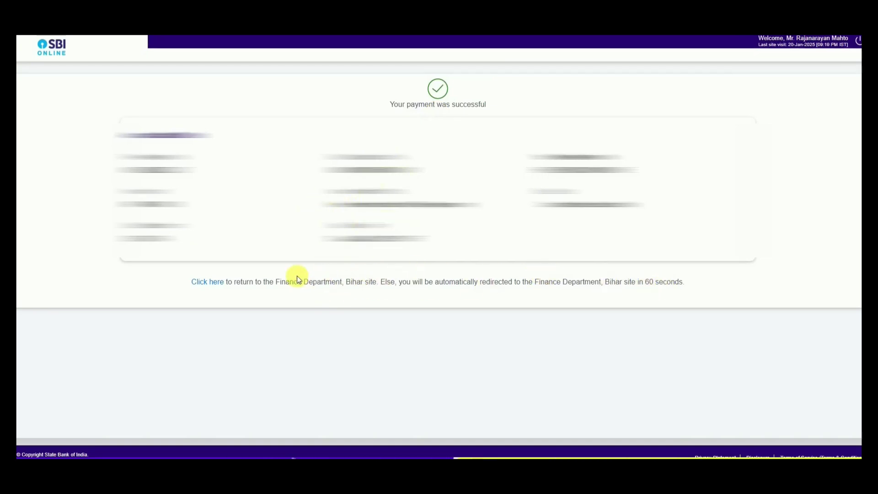
Step: Return from the SBI success page to the Sarathi home page and open Application Status
left_click(214, 282)
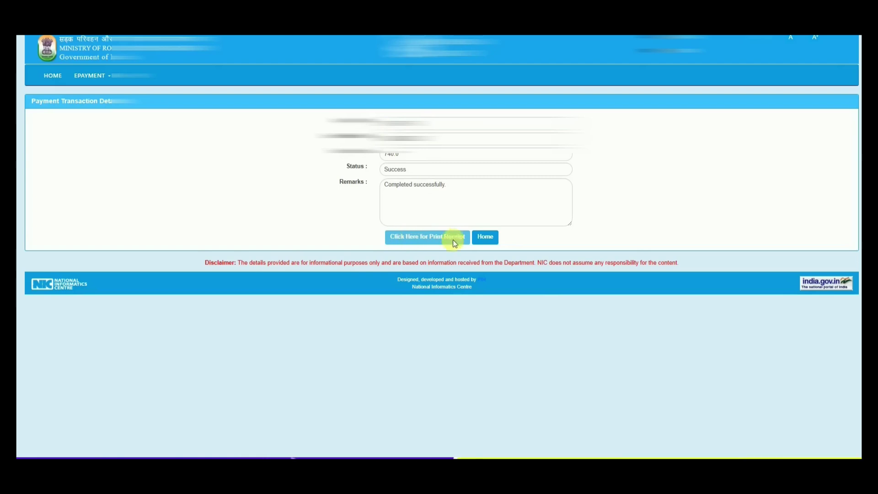
left_click(487, 240)
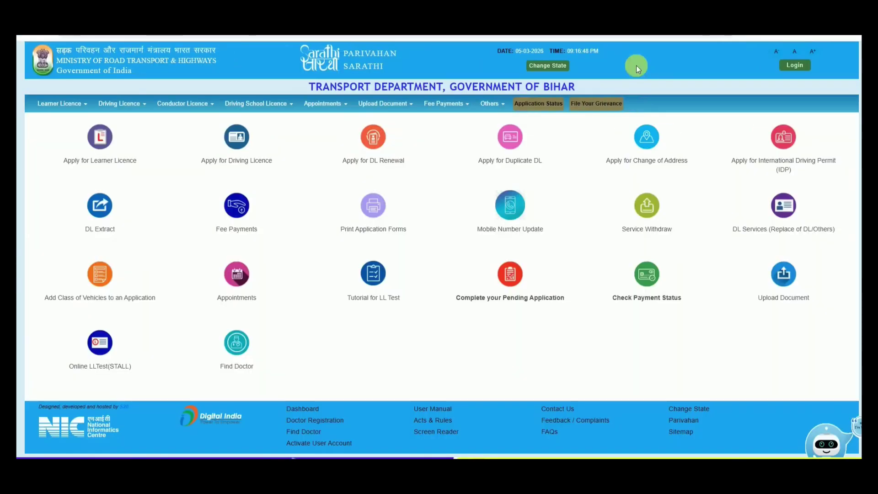
left_click(538, 103)
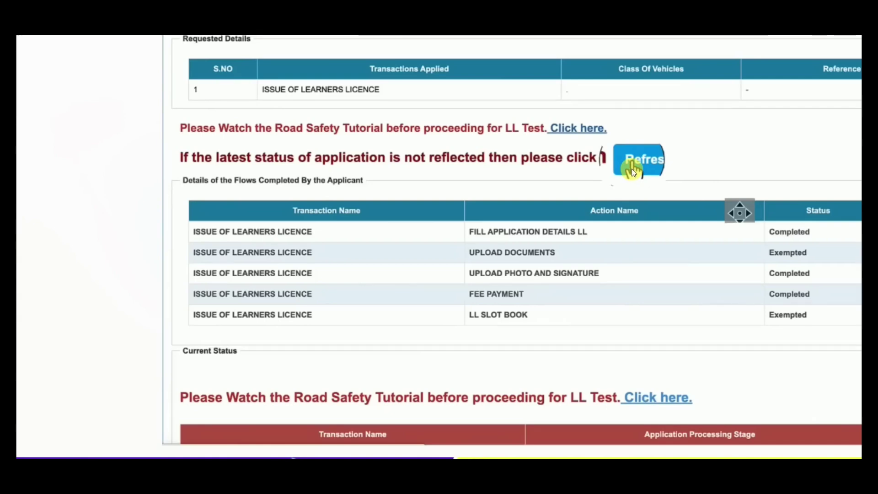
Step: Open the road safety tutorial with HINDI as the language and submit the OTP
left_click(581, 128)
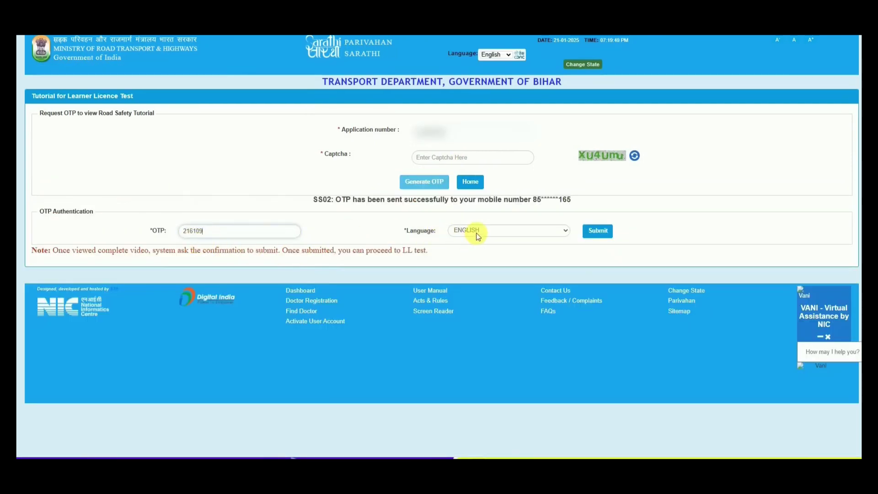
left_click(476, 233)
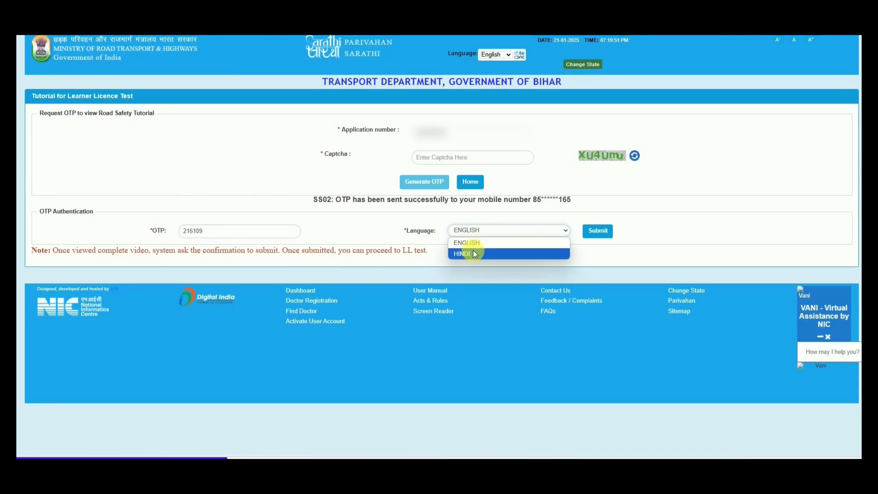
left_click(474, 253)
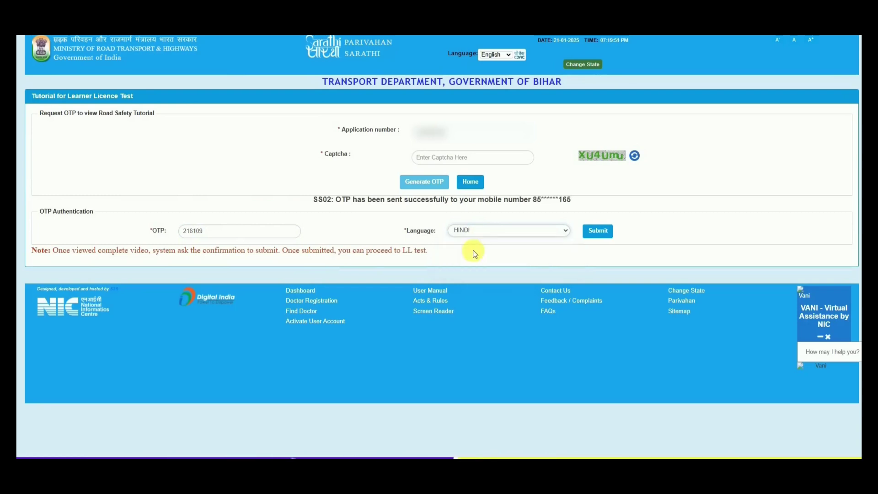
left_click(603, 232)
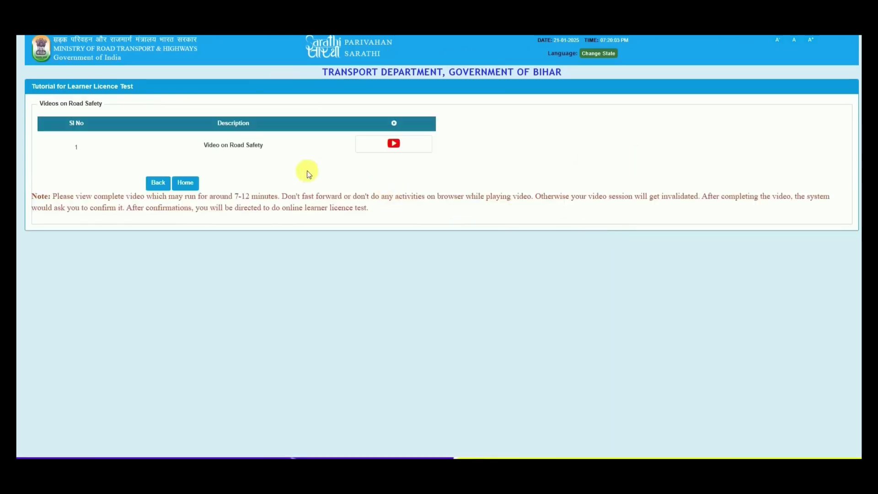
Step: Play the Video on Road Safety and submit confirmation that it was watched completely
left_click(400, 146)
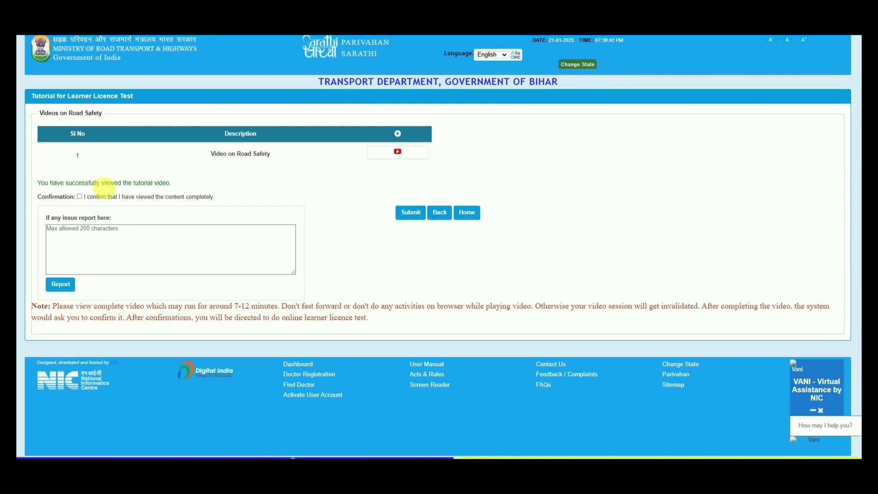
left_click(80, 196)
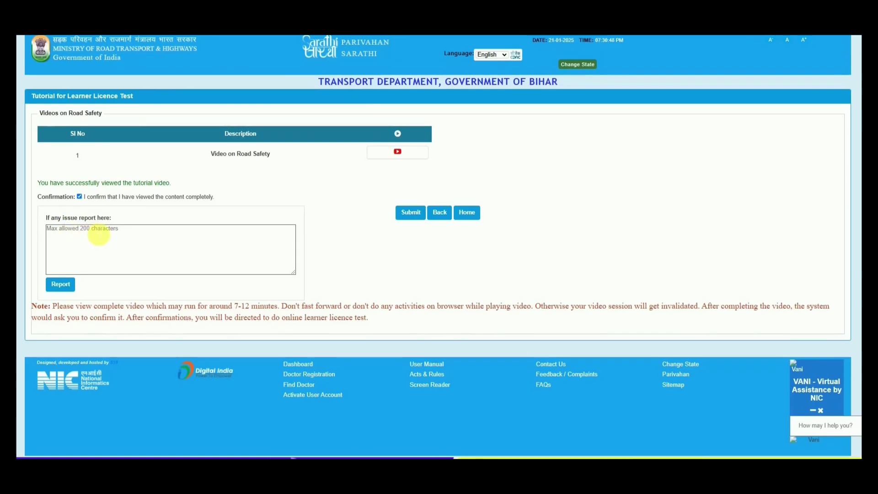
left_click(417, 214)
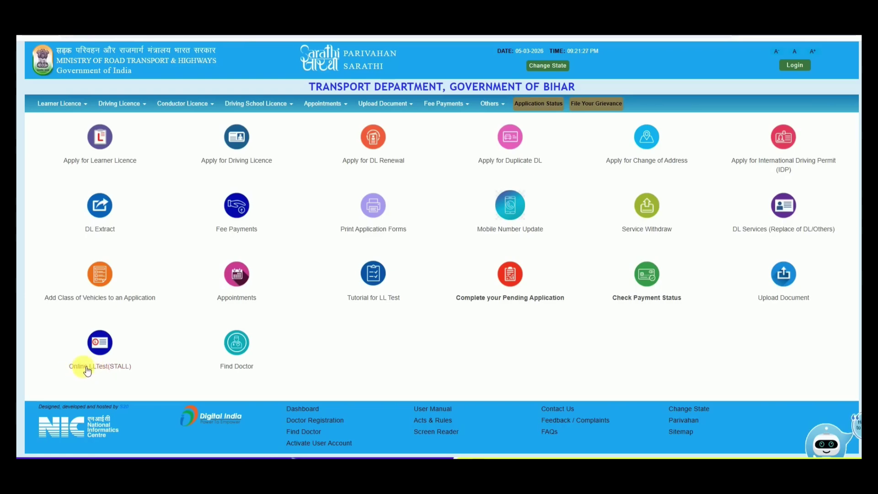
Step: Open Online LLTest(STALL) from the Sarathi home page
left_click(94, 369)
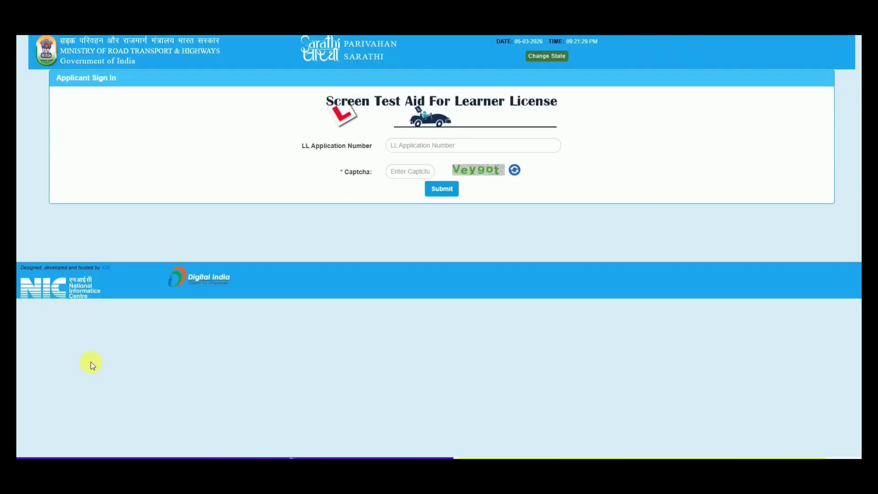